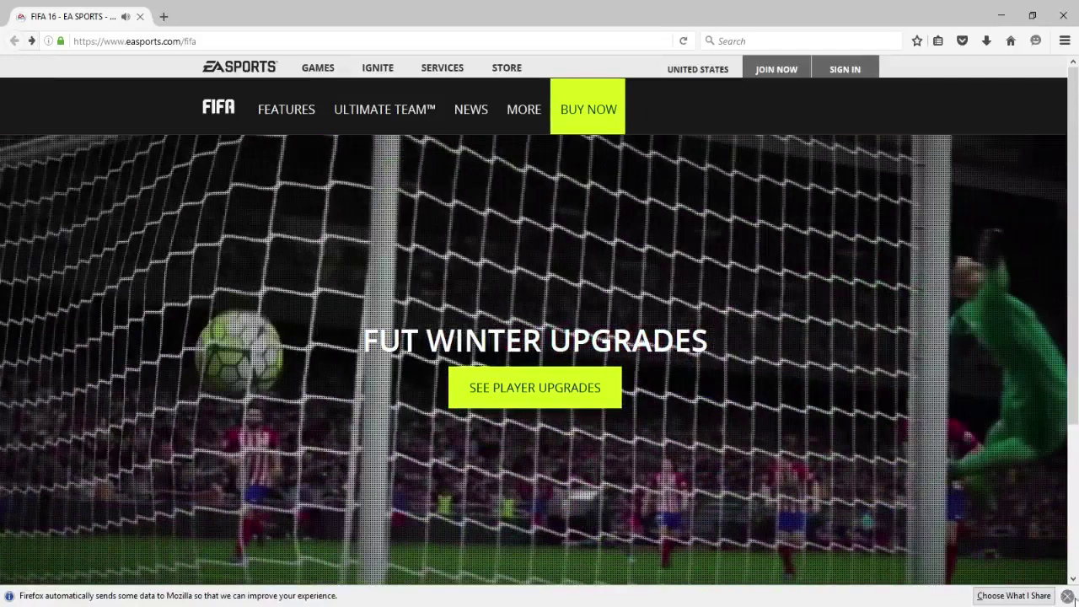
- Dismiss the Firefox notice and log in to the EA account with email and password
left_click(1066, 596)
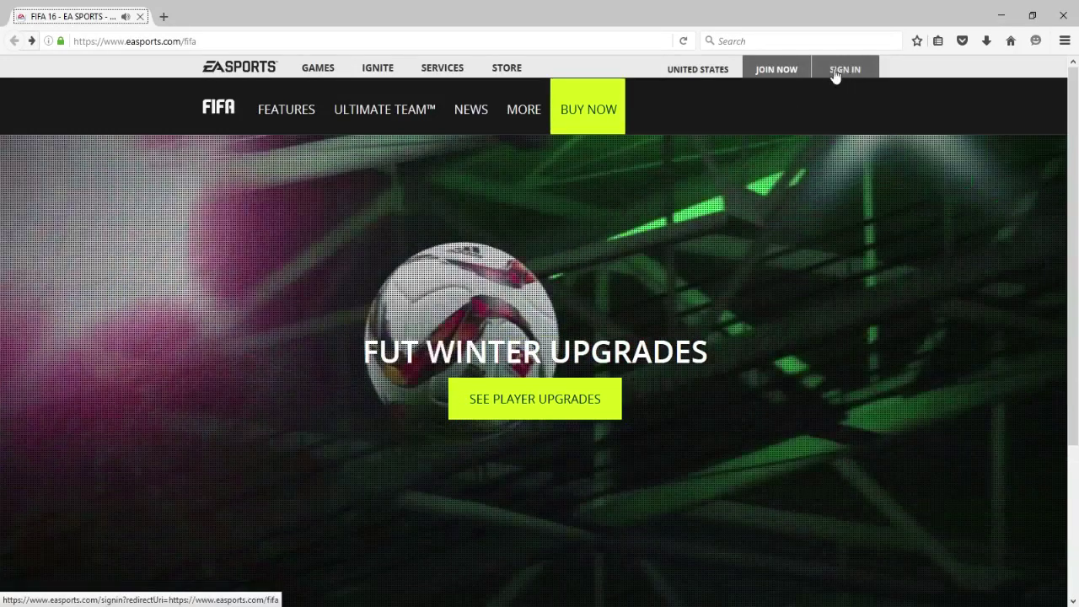
left_click(837, 73)
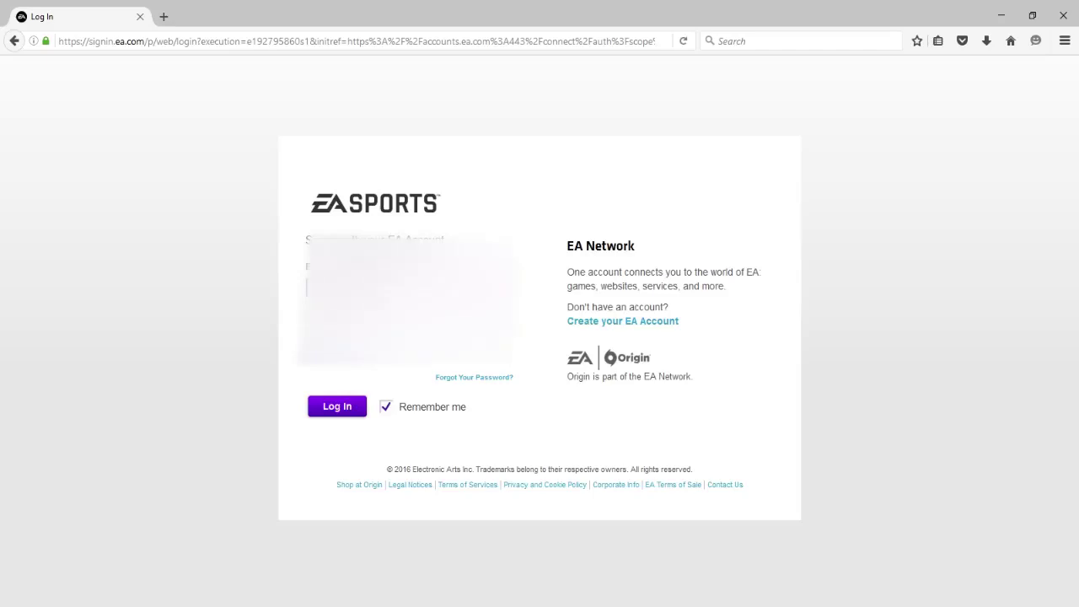
left_click(409, 352)
left_click(339, 409)
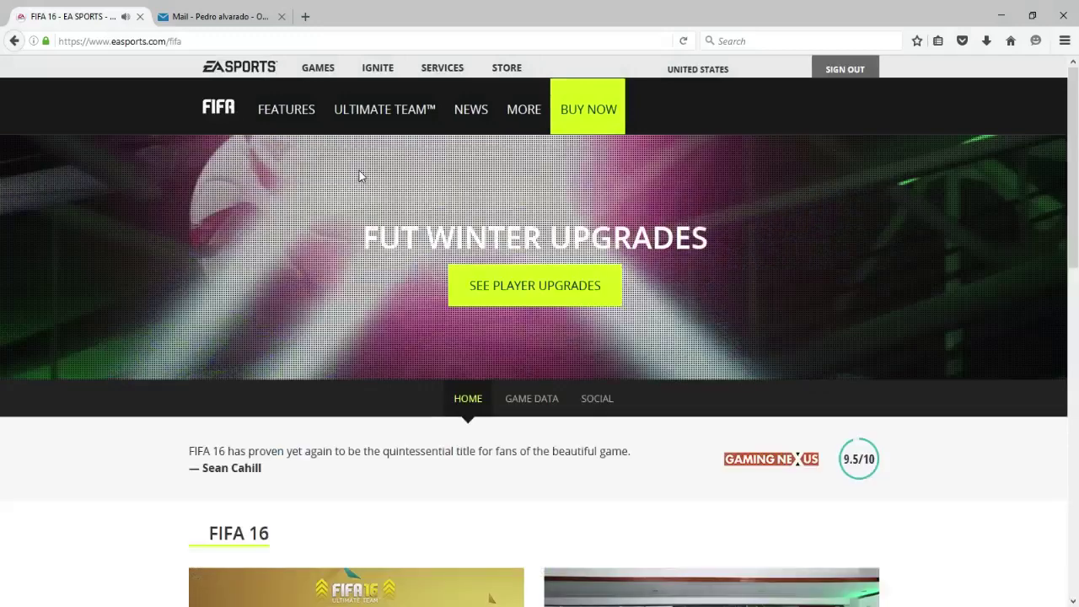
- Go to SERVICES > Game Face, choose Start With Your Game Face, and sign in
mouse_move(435, 73)
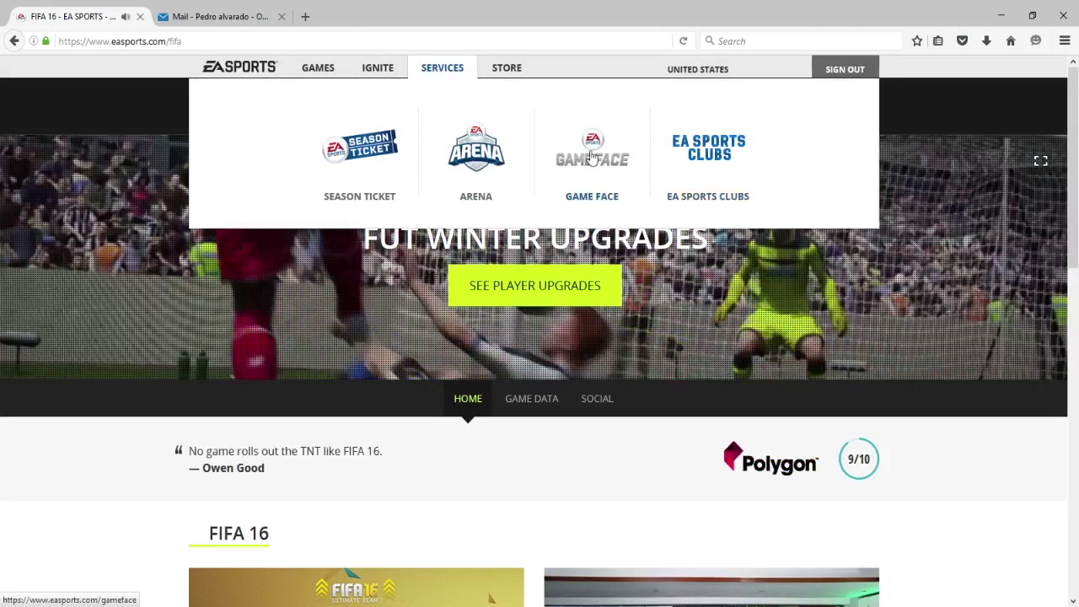
left_click(593, 158)
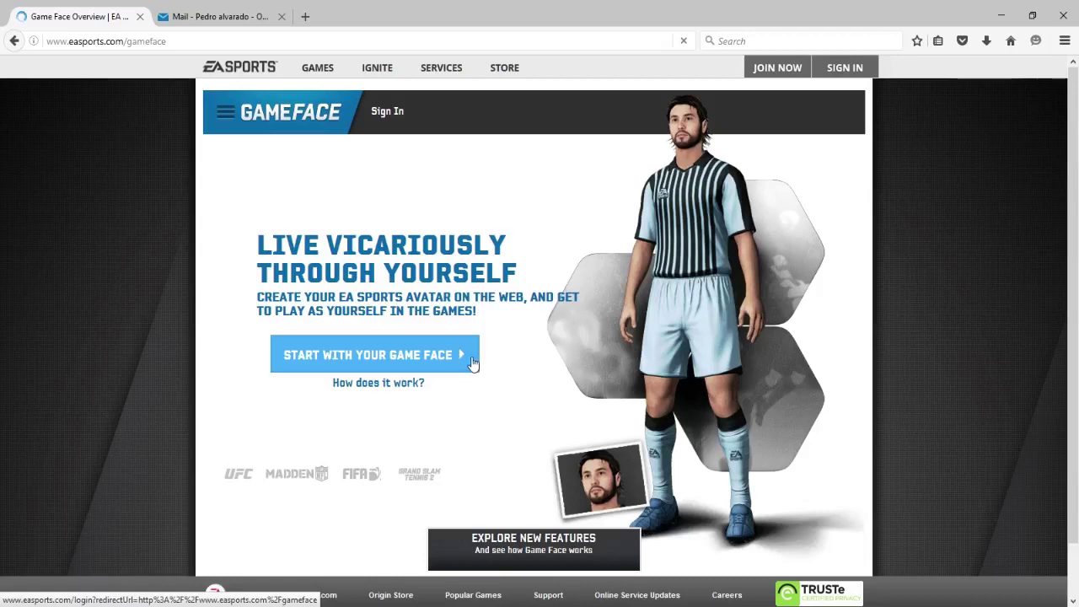
left_click(458, 361)
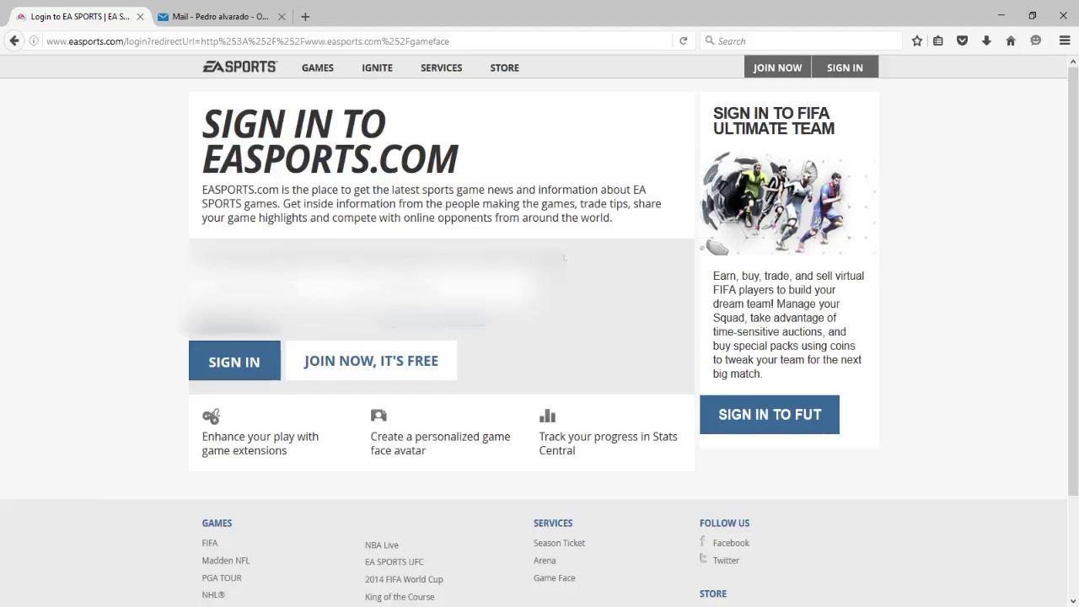
left_click(234, 360)
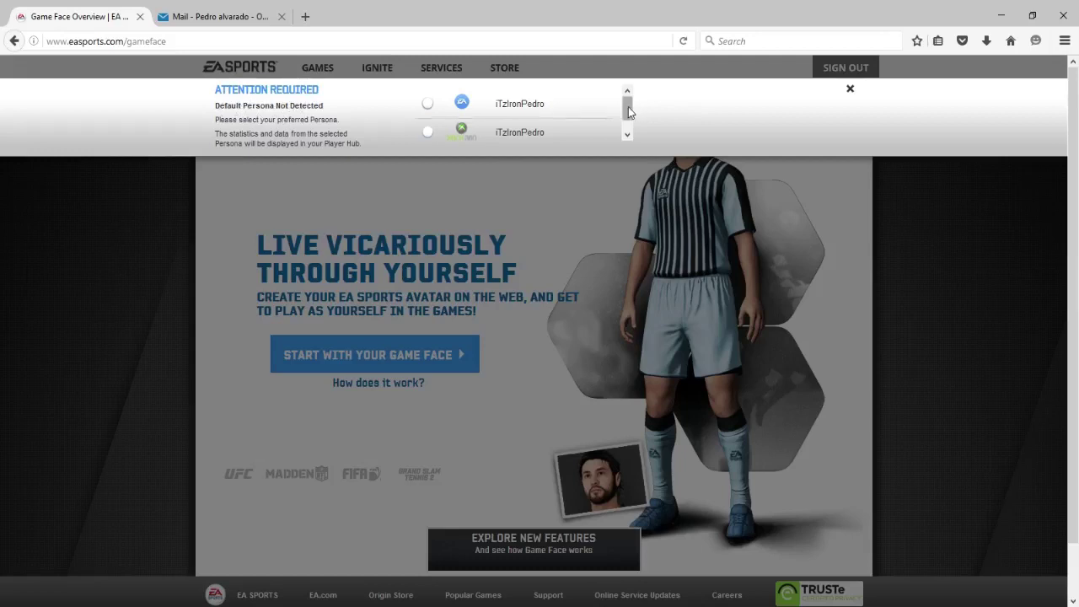
- Make the first EA persona the default, then return to the Game Face page
mouse_move(628, 106)
left_mouse_down()
mouse_move(630, 135)
mouse_move(627, 97)
left_mouse_up()
left_click(427, 107)
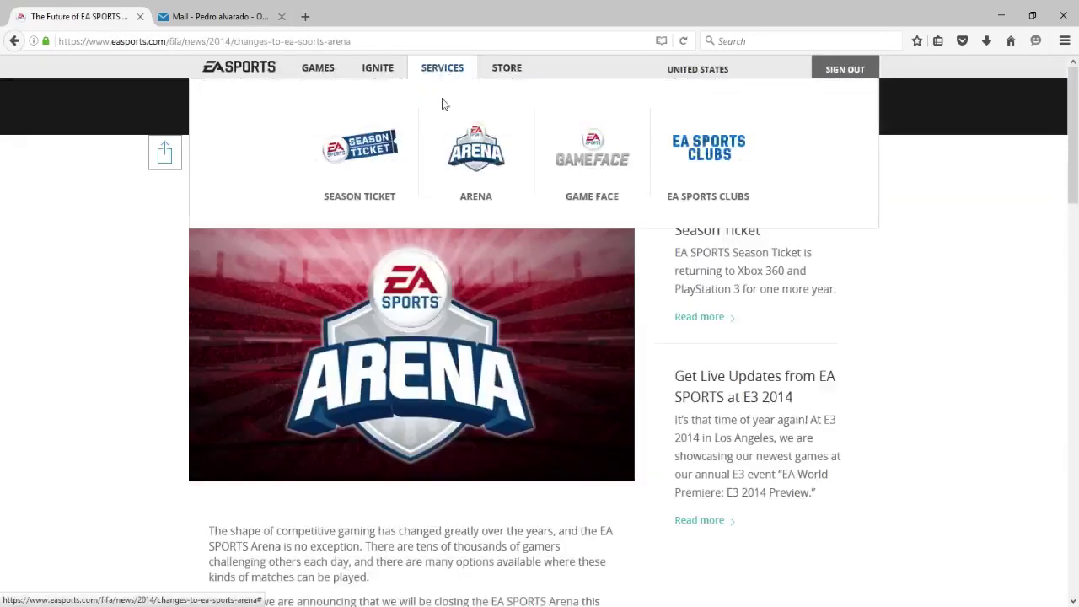
left_click(610, 165)
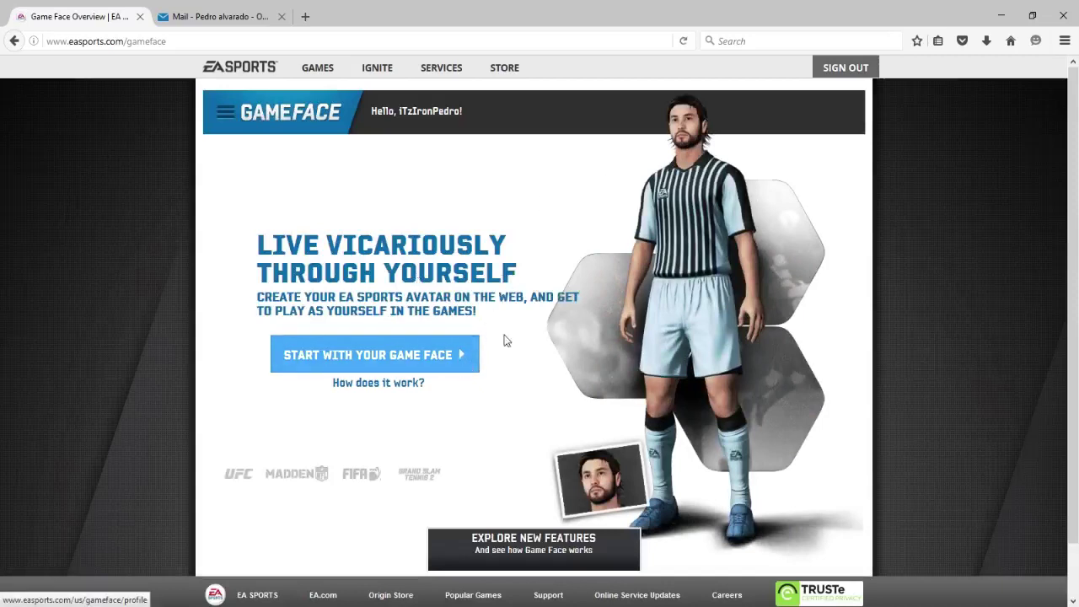
- From the player's Game Face profile, choose Edit Your Game Face to load the Creator
left_click(460, 365)
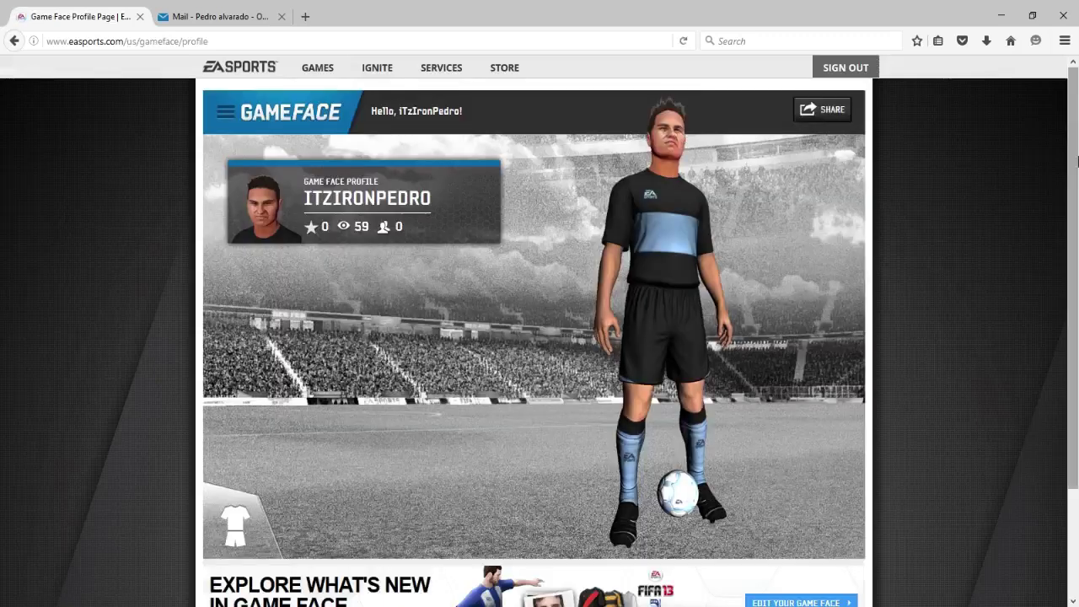
left_click_drag(1073, 167, 1072, 277)
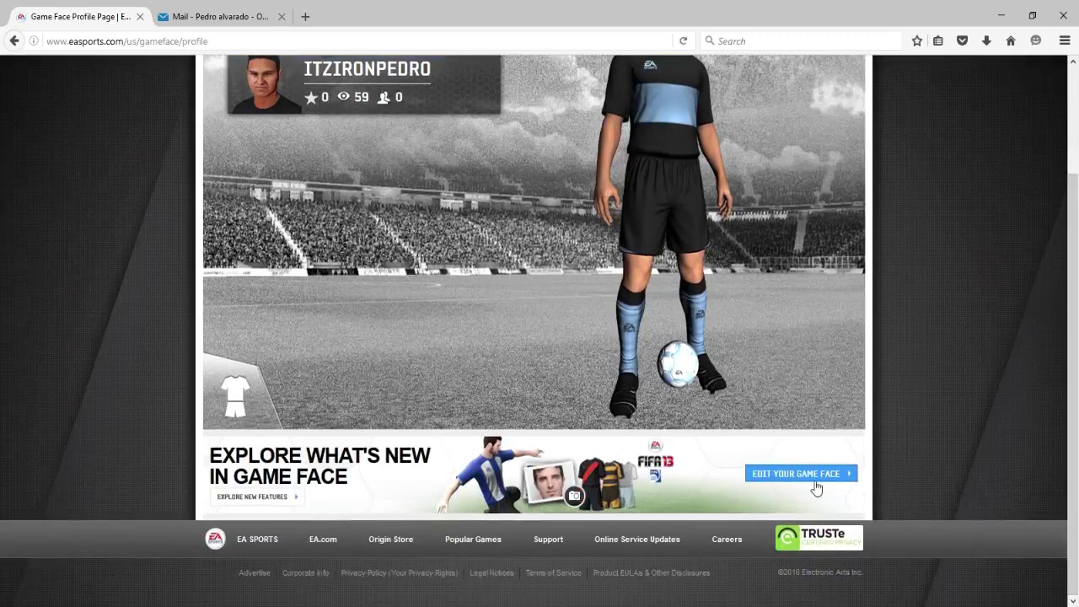
left_click(814, 481)
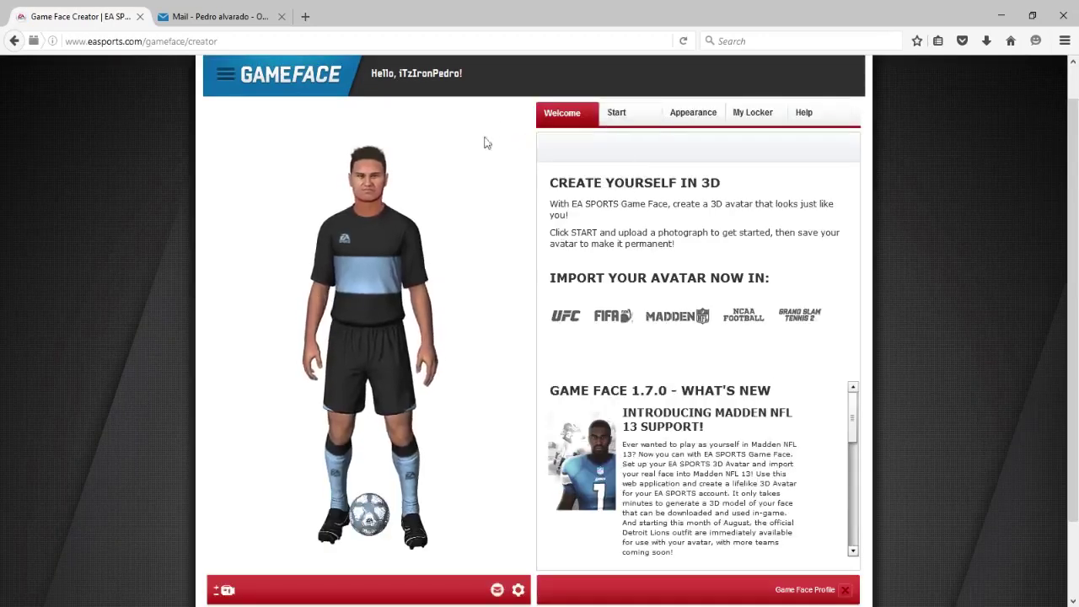
- On the Start tab, delete the old Apply My Photo head and launch Generate Photo
left_click(624, 115)
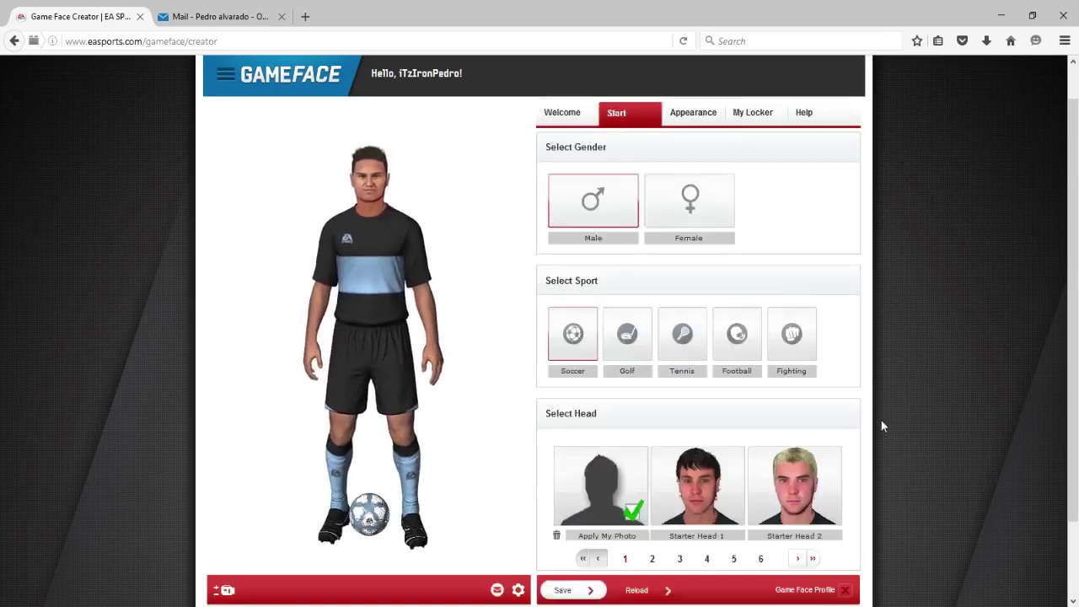
scroll(881, 426, "down", 1)
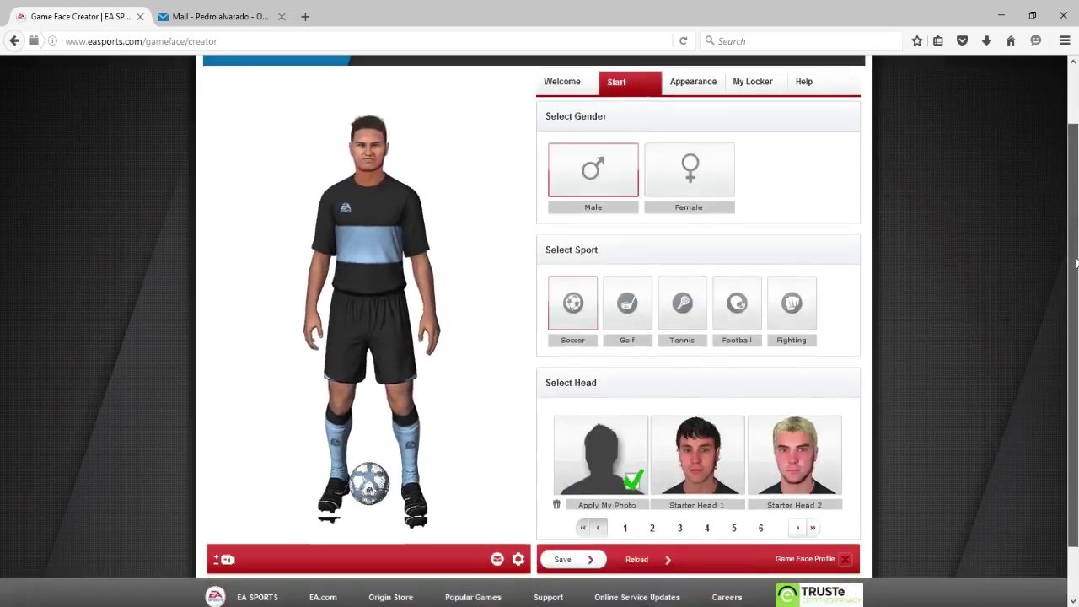
scroll(1069, 257, "up", 1)
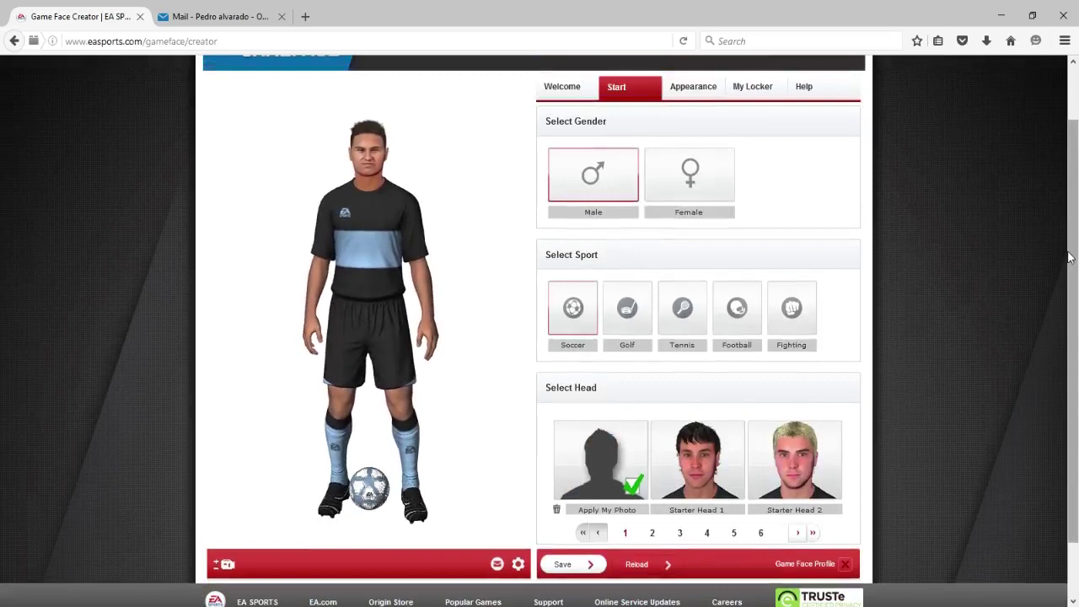
left_click(557, 511)
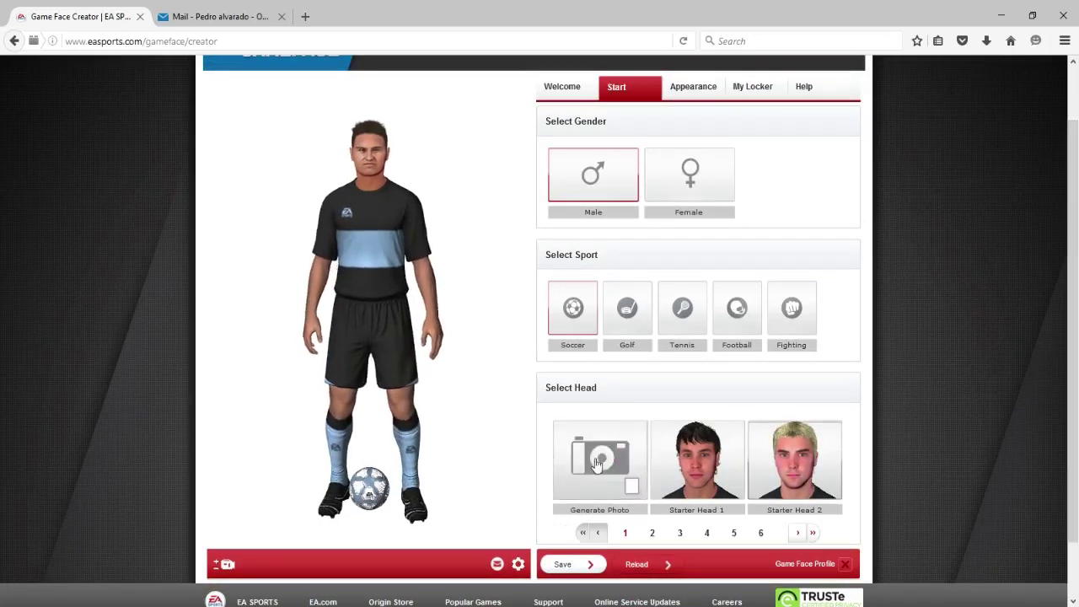
left_click(596, 463)
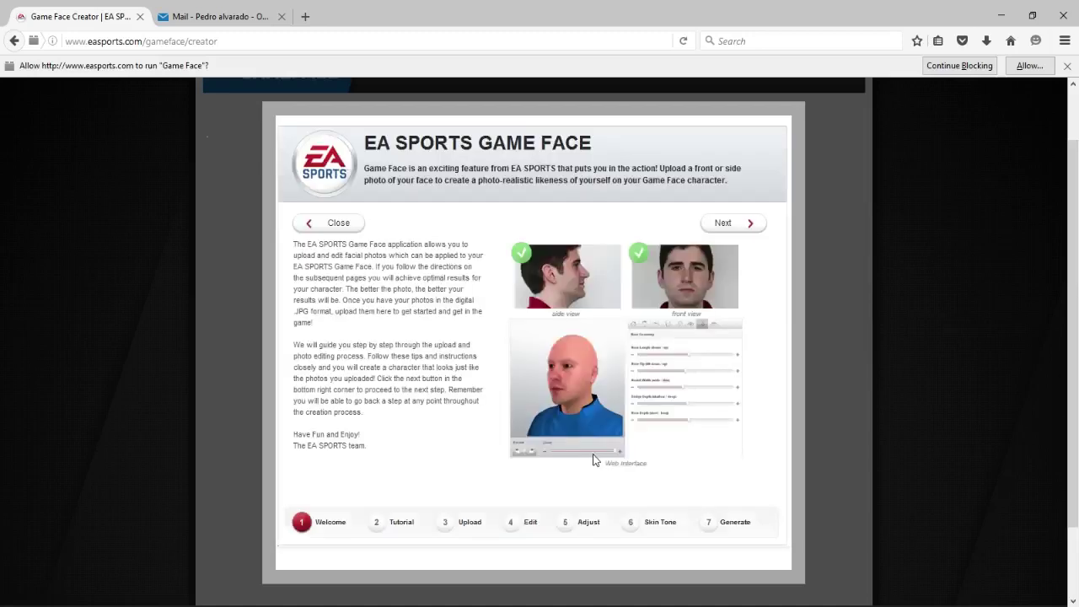
- Allow the Game Face plugin, then go past Welcome and Photo Tips to Upload Front Photo
left_click(1027, 68)
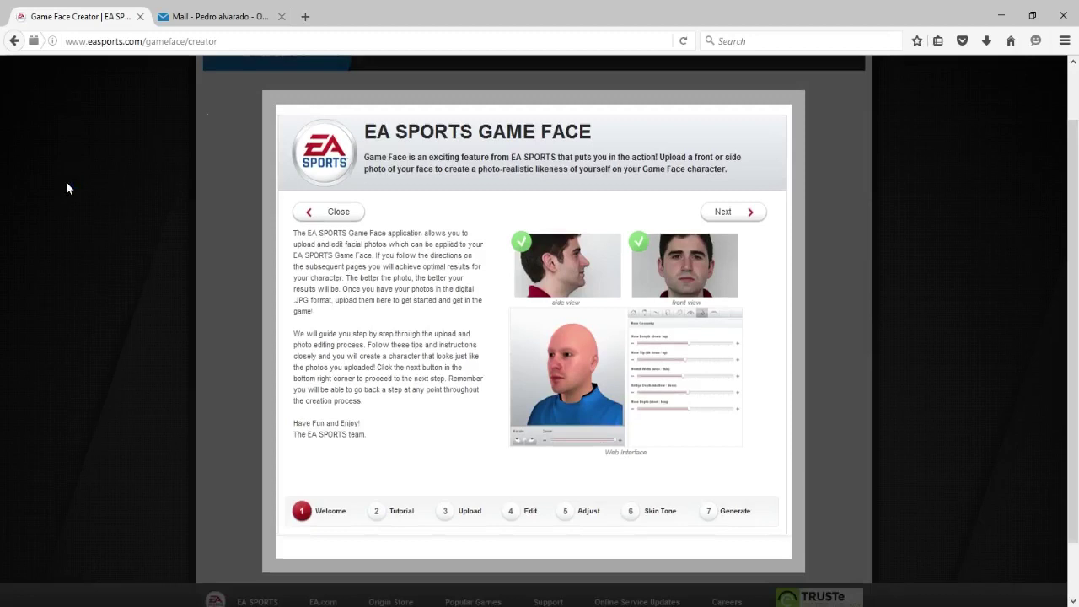
left_click(730, 219)
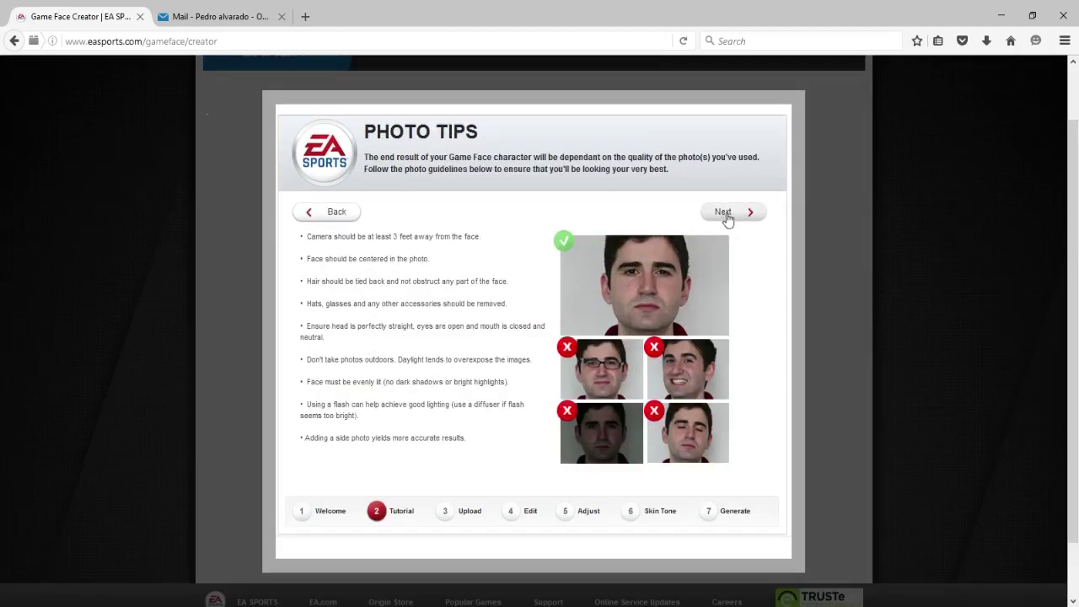
left_click(726, 219)
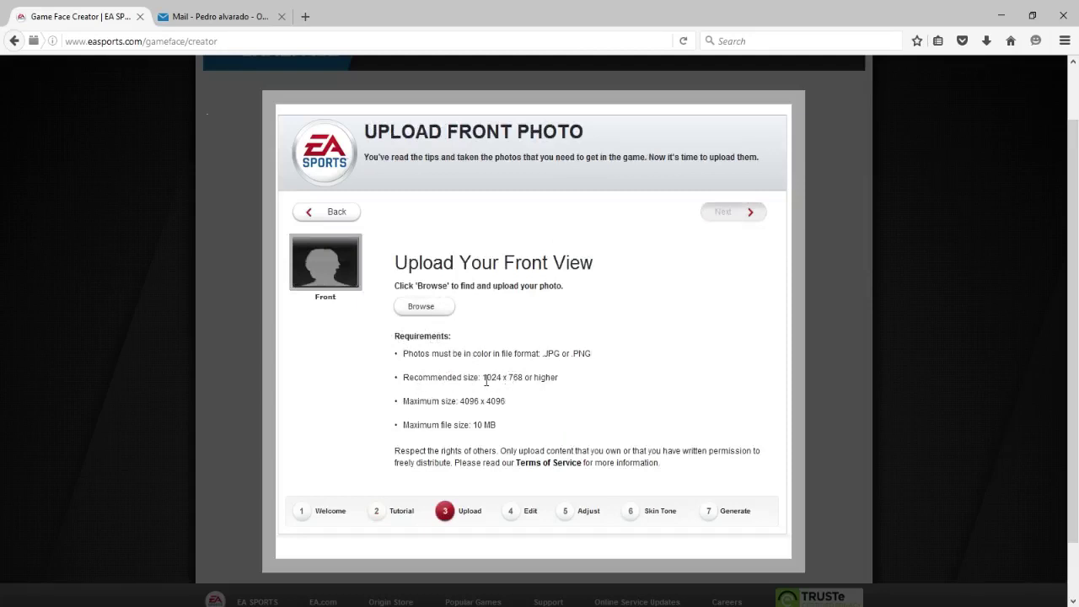
left_click_drag(485, 378, 581, 385)
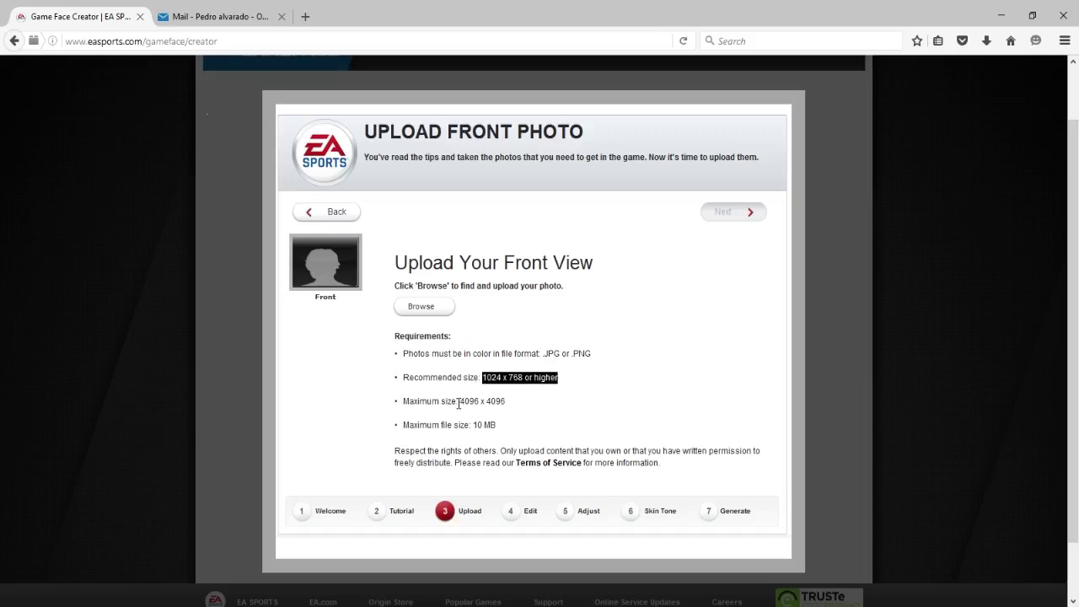
left_click_drag(459, 404, 529, 406)
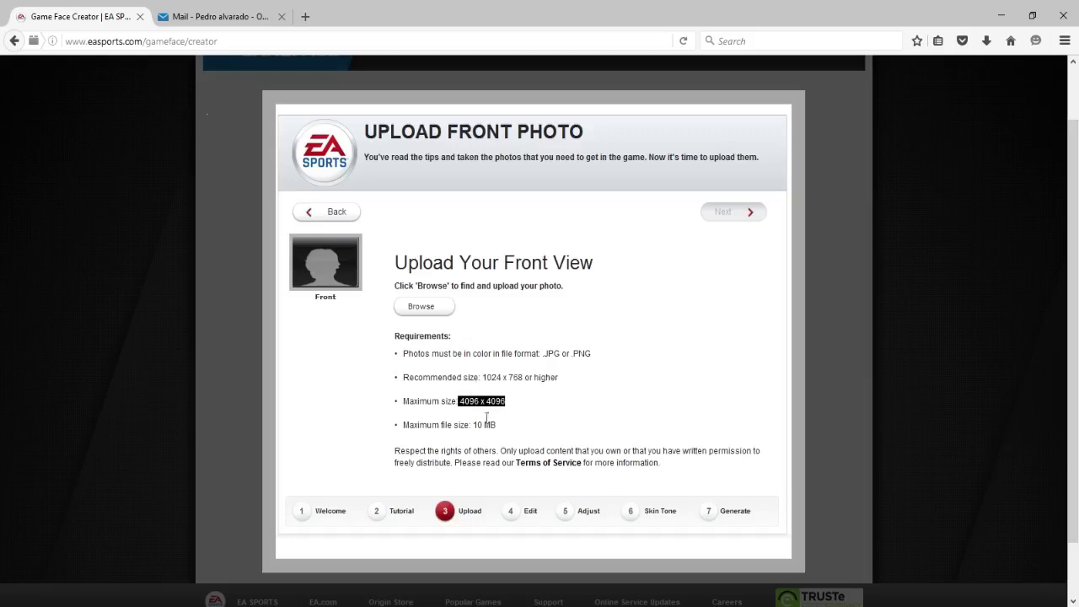
left_click_drag(447, 425, 506, 425)
left_click(507, 424)
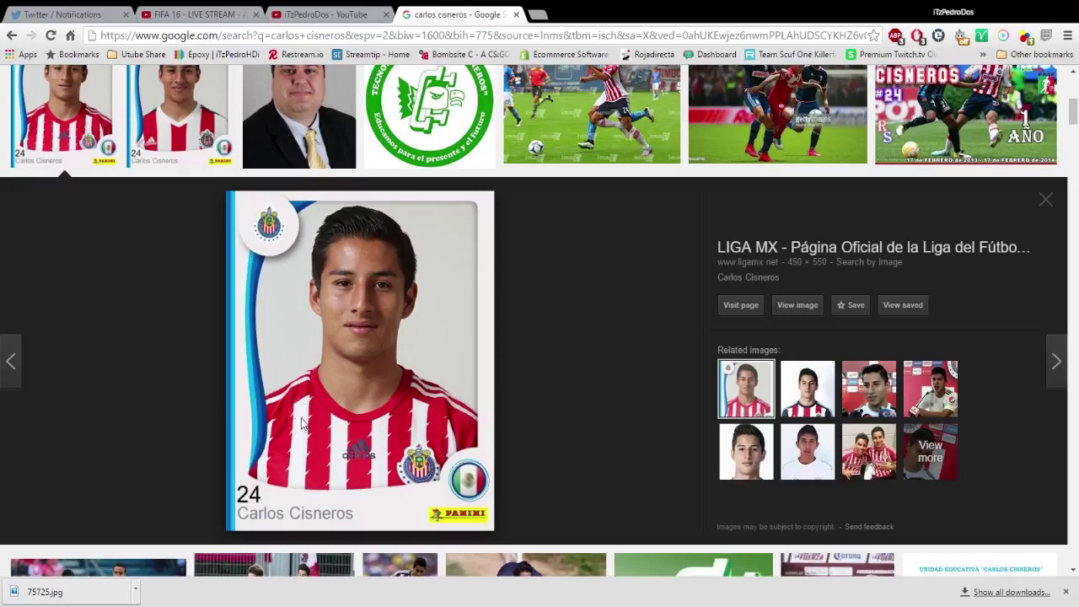
- Switch back with Alt+Tab to the Game Face Upload Front Photo page
key("alt+Tab")
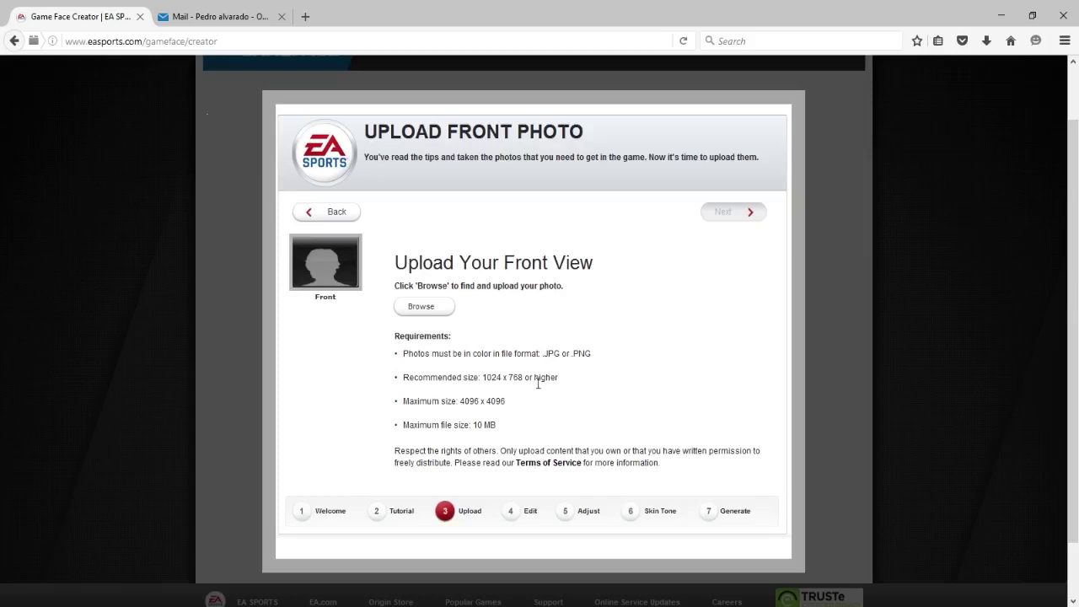
- Check the recommended photo size and formats, then upload the downloaded JPG as the front photo
left_click_drag(483, 378, 561, 376)
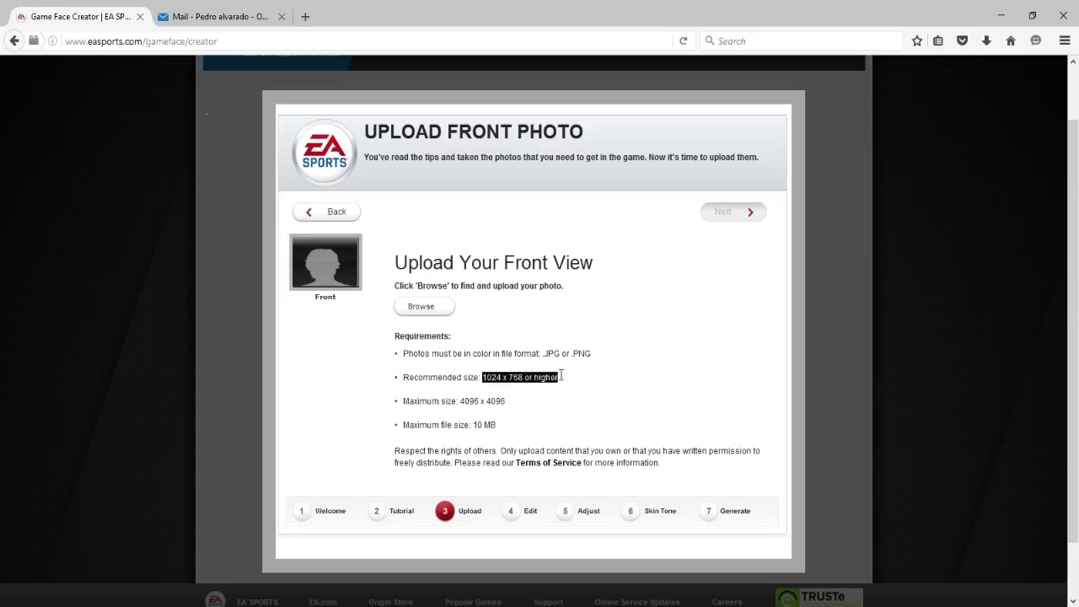
left_click(512, 376)
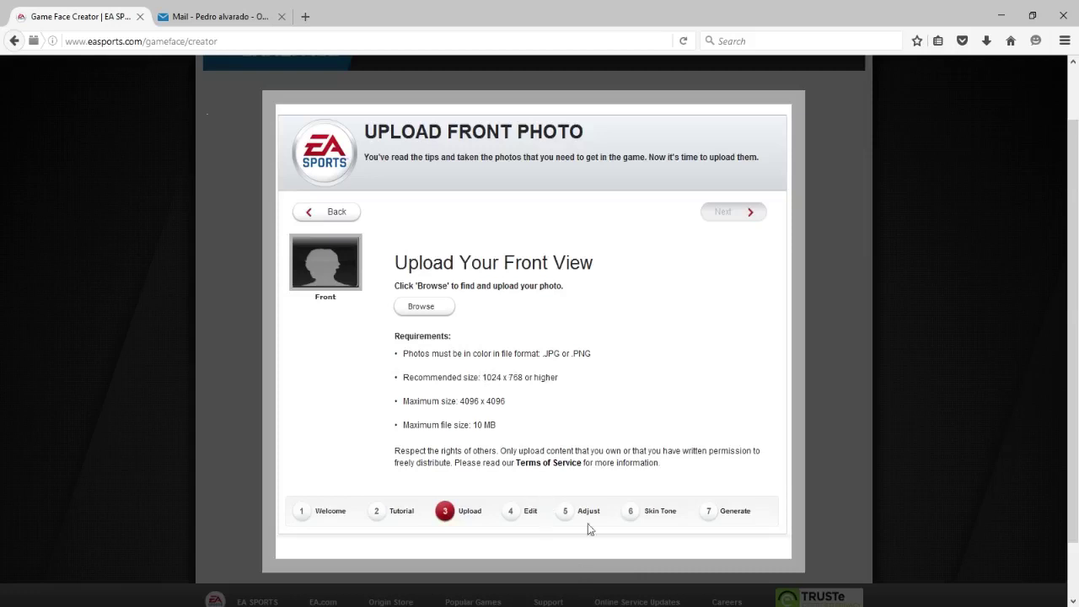
left_click_drag(542, 365, 582, 365)
left_click(582, 365)
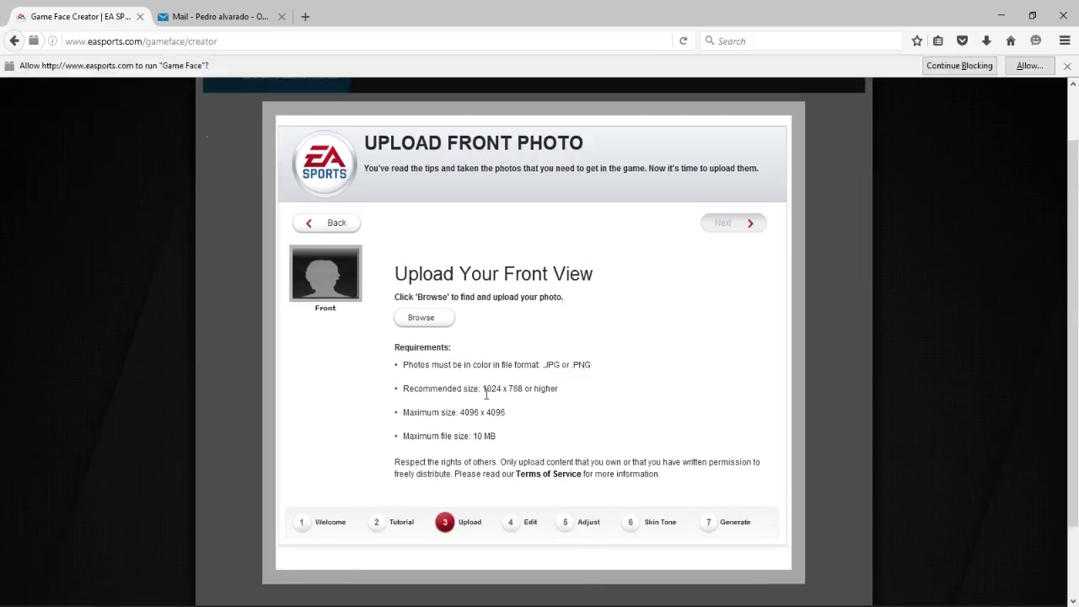
left_click_drag(486, 389, 540, 389)
left_click(489, 409)
left_click(425, 320)
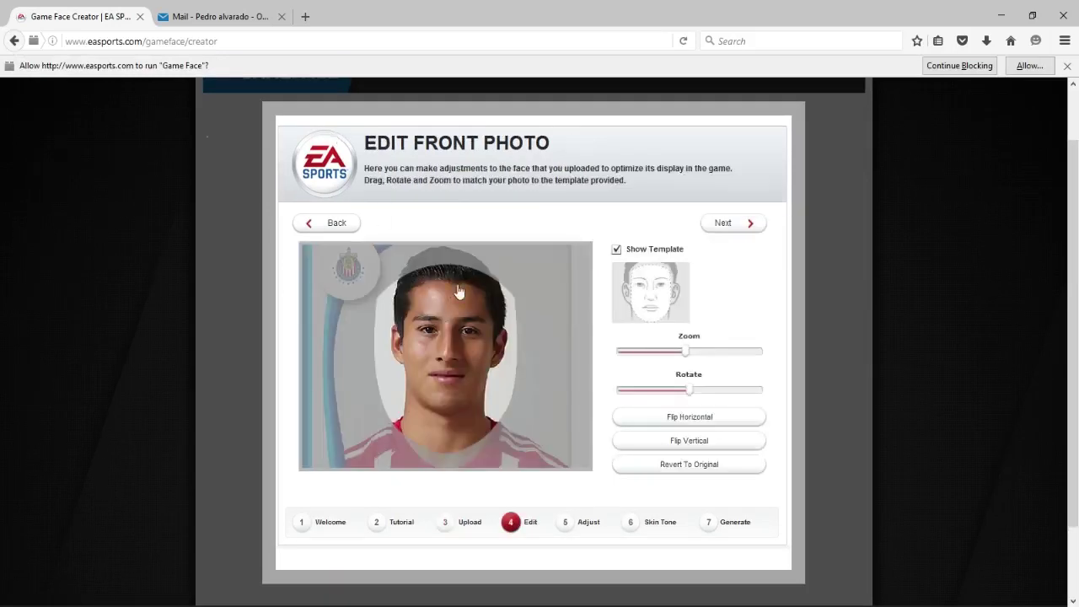
- Zoom in and shift the player photo to fit the template outline, then continue
left_click_drag(689, 349, 701, 355)
left_click_drag(456, 358, 455, 378)
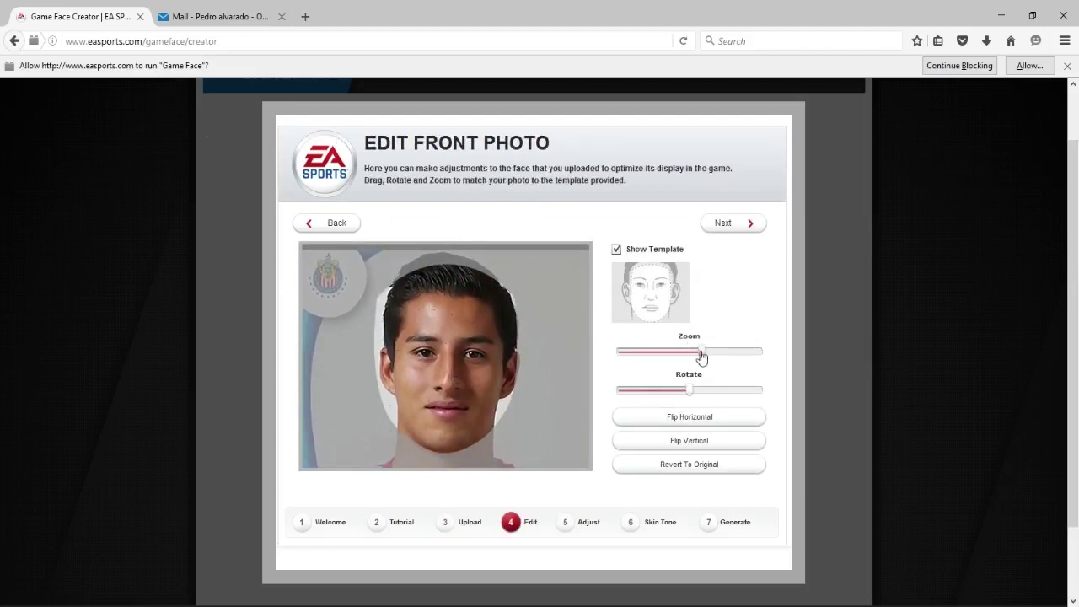
left_click_drag(701, 352, 706, 352)
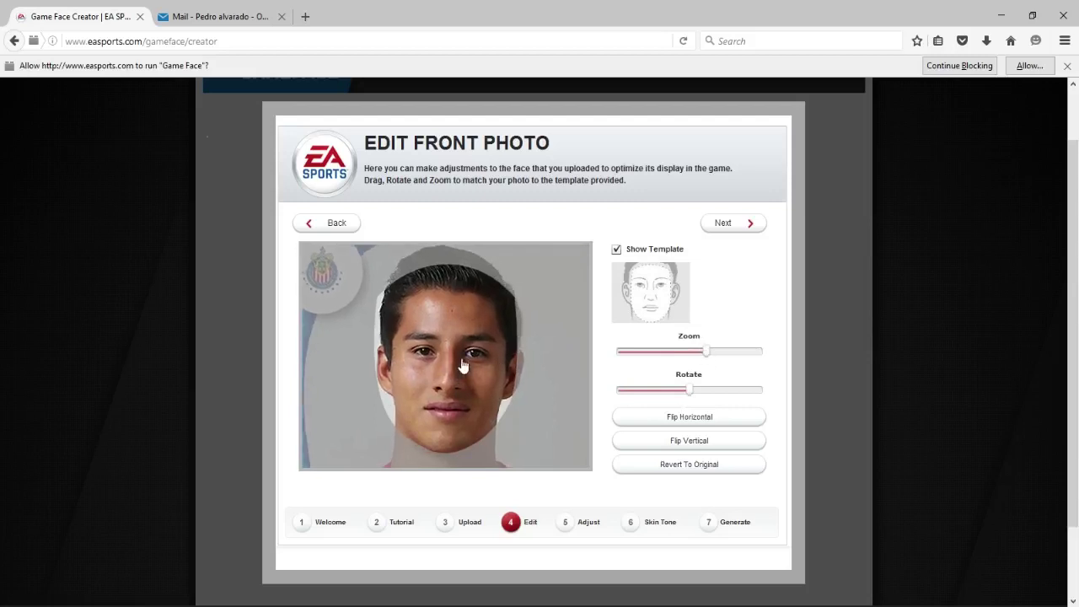
mouse_move(450, 362)
left_mouse_down()
mouse_move(469, 357)
mouse_move(444, 362)
mouse_move(463, 366)
left_mouse_up()
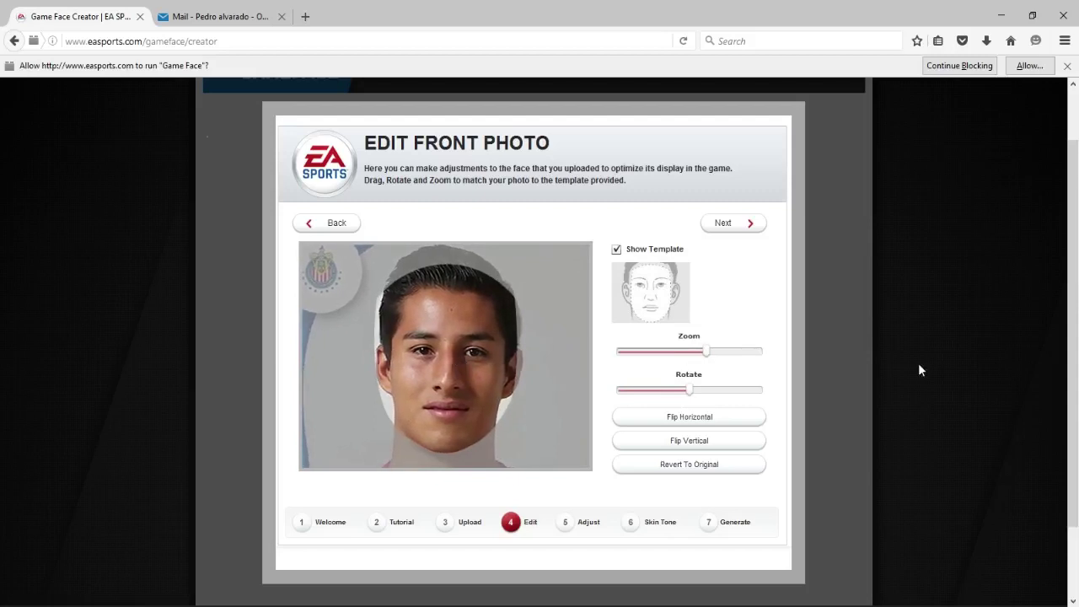
left_click(723, 222)
- Drag the eye, cheek and jaw markers onto the player's eyes, cheeks and jawline
left_click(723, 224)
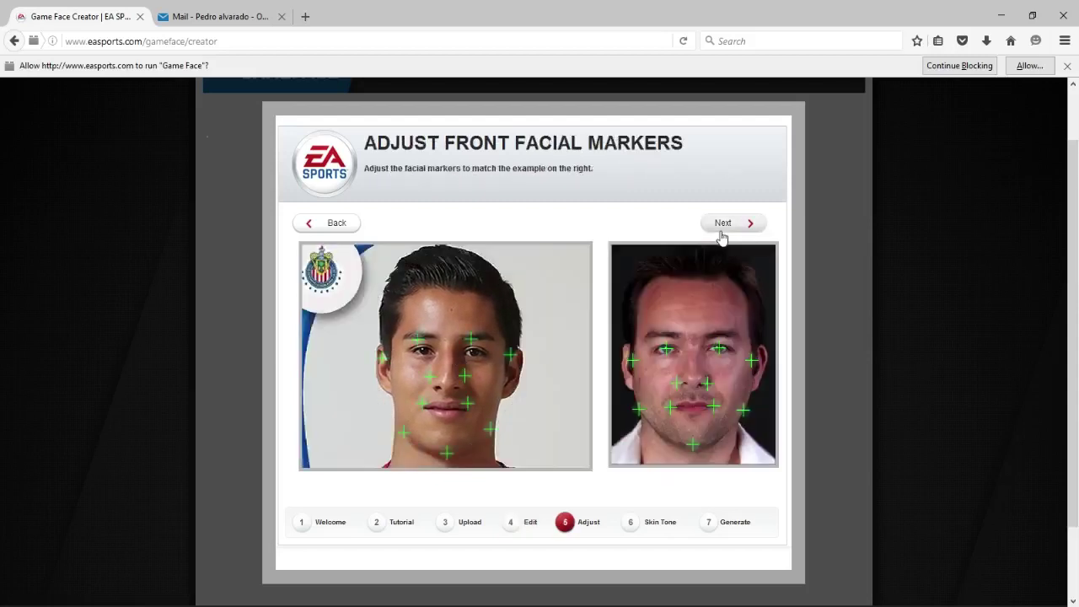
left_click(475, 354)
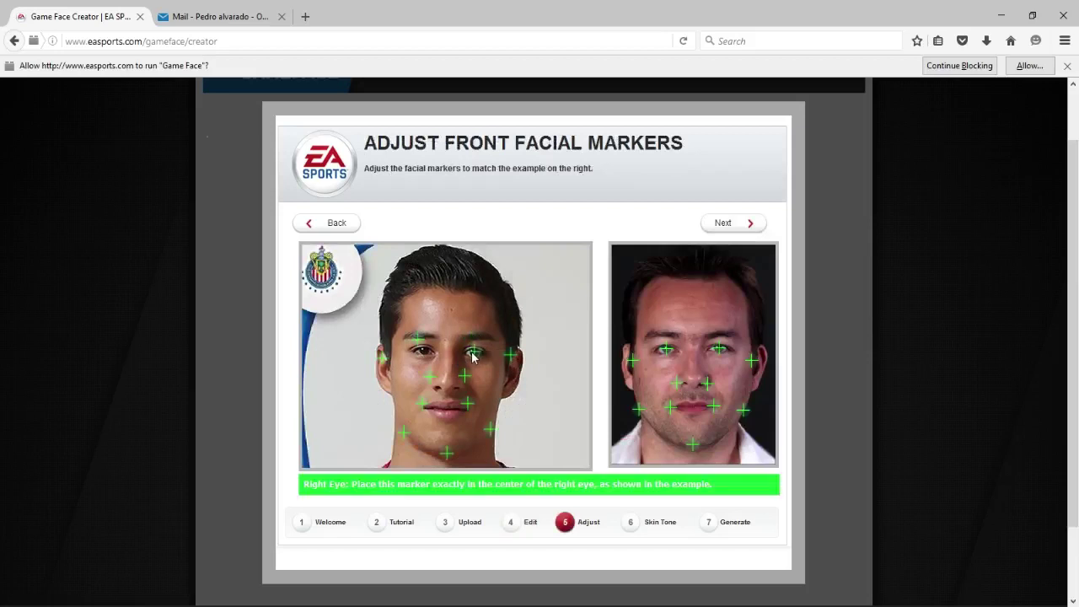
left_click_drag(419, 339, 423, 356)
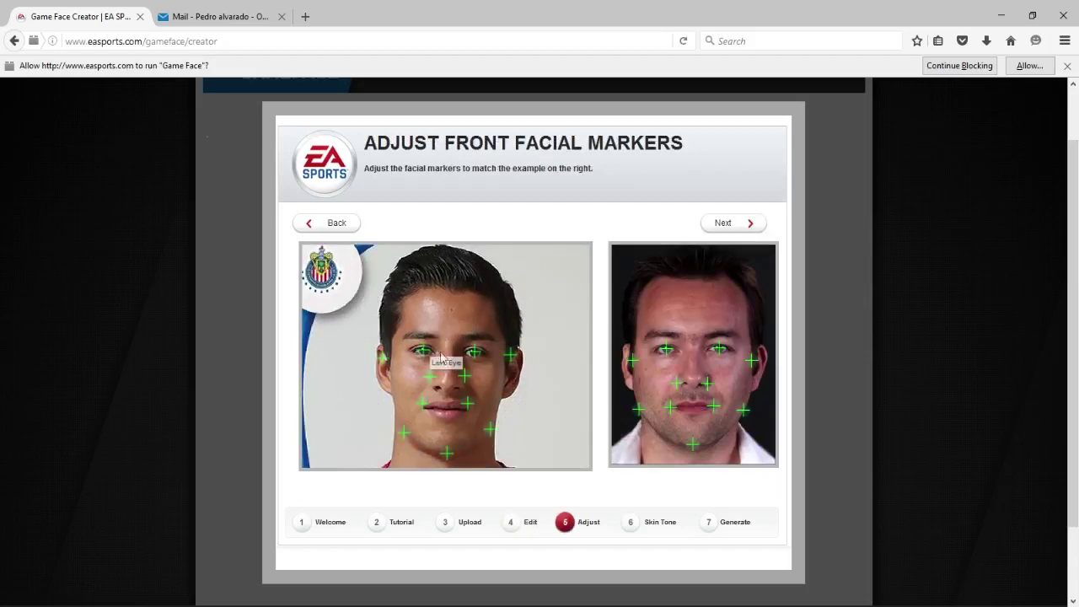
left_click_drag(510, 355, 506, 366)
mouse_move(387, 364)
left_mouse_down()
mouse_move(430, 392)
mouse_move(464, 377)
mouse_move(471, 414)
mouse_move(426, 415)
left_mouse_up()
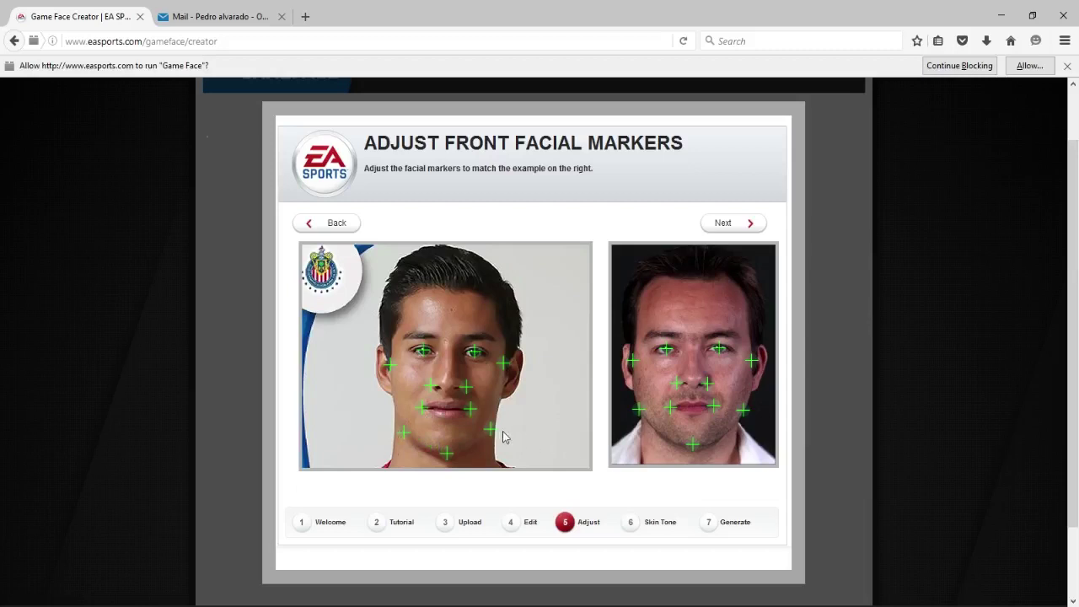
left_click_drag(495, 436, 490, 436)
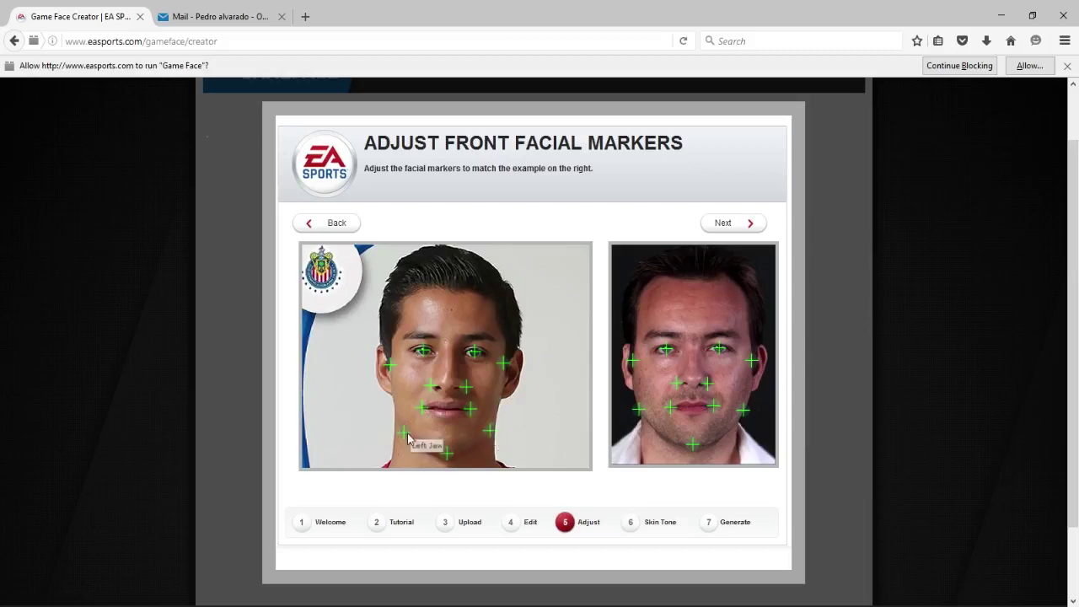
left_click_drag(407, 437, 448, 462)
- Generate the Game Face from the front photo only, declining the optional side view
left_click(747, 223)
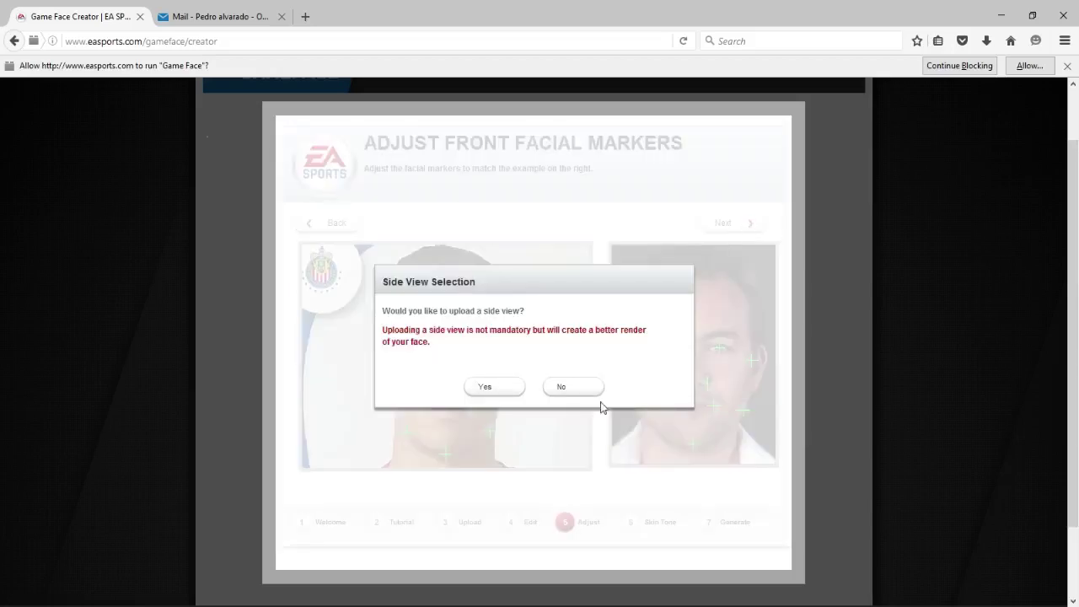
left_click(580, 388)
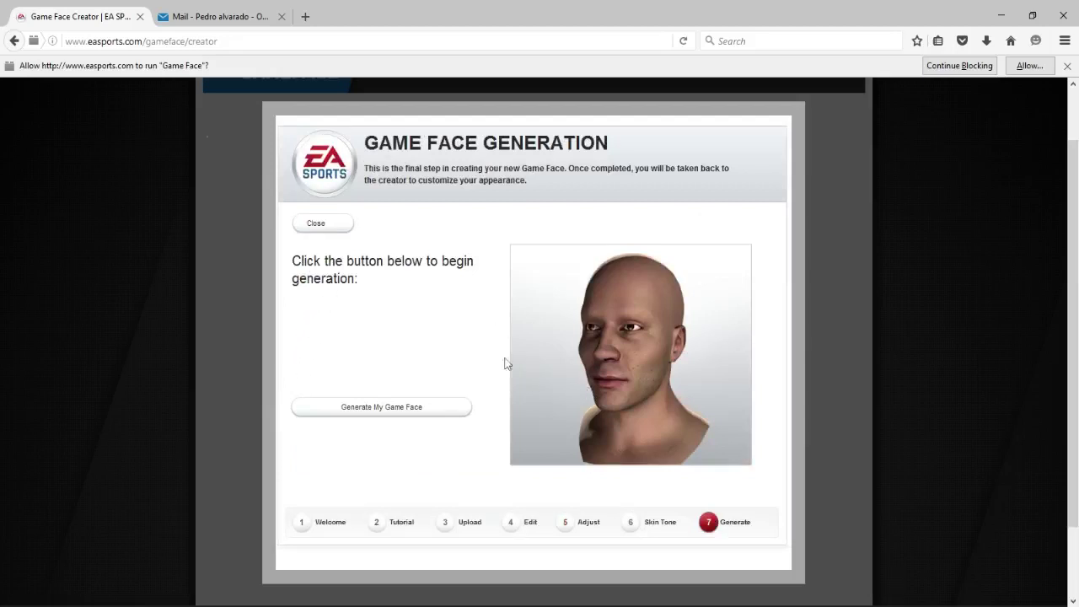
left_click(433, 412)
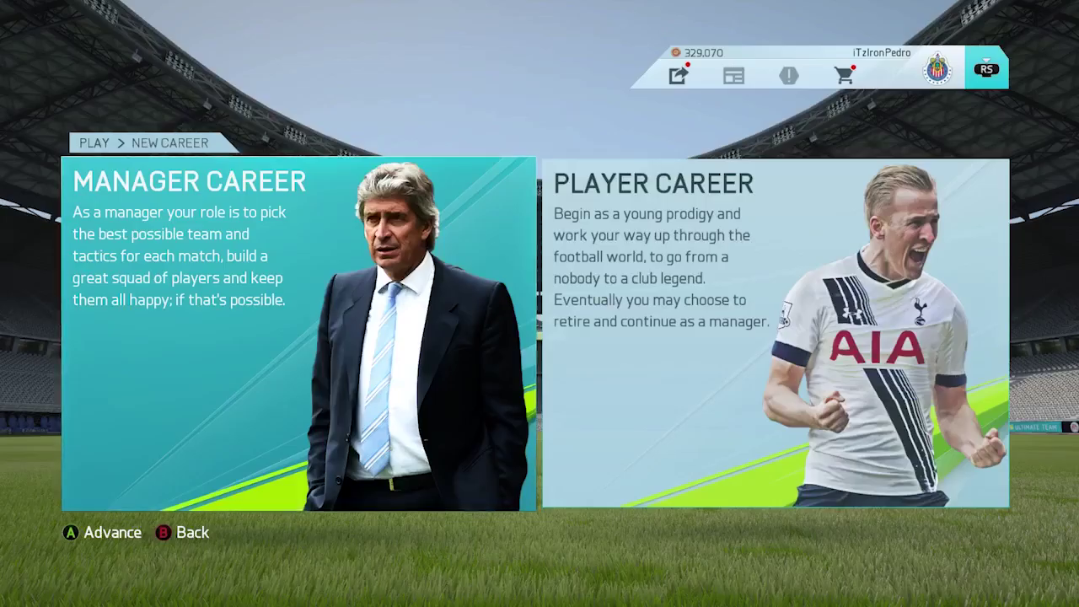
- Start a Player Career setup with the Attribute Boost perk turned on
key("Right")
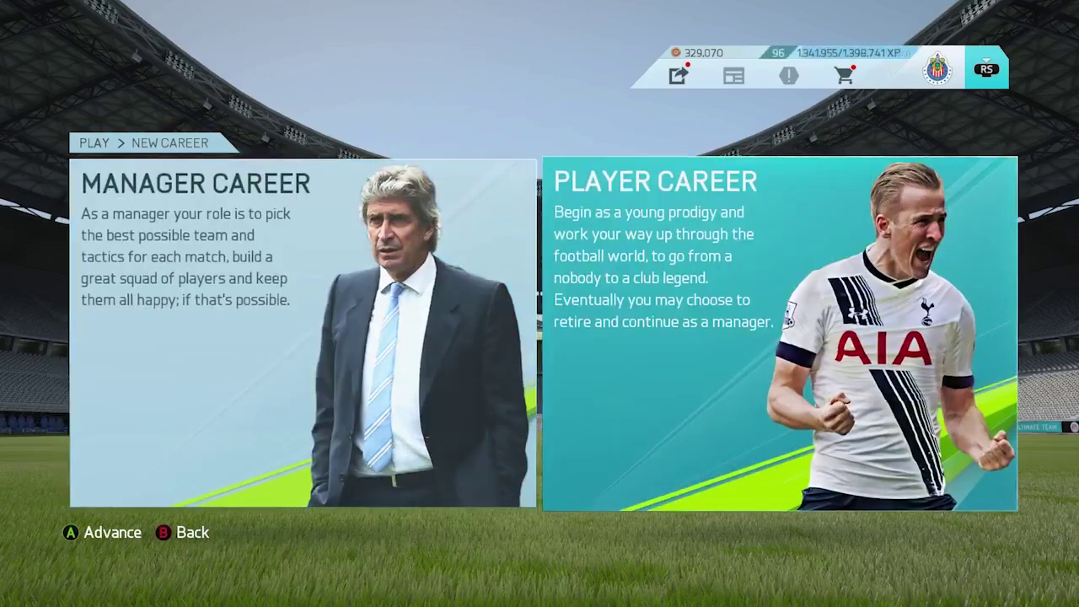
key("Return")
key("Return")
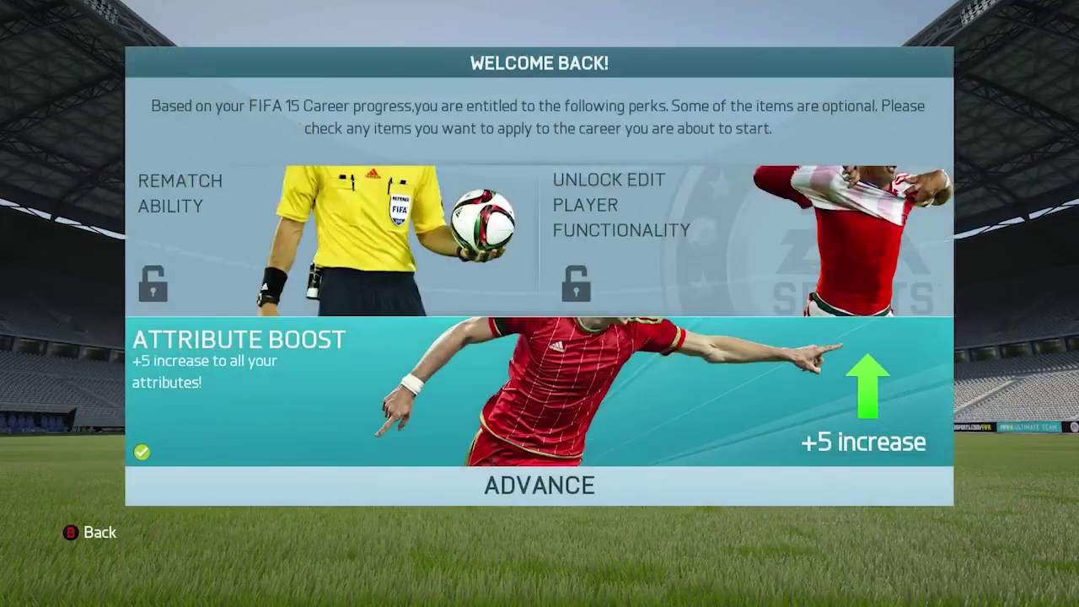
key("Down")
key("Return")
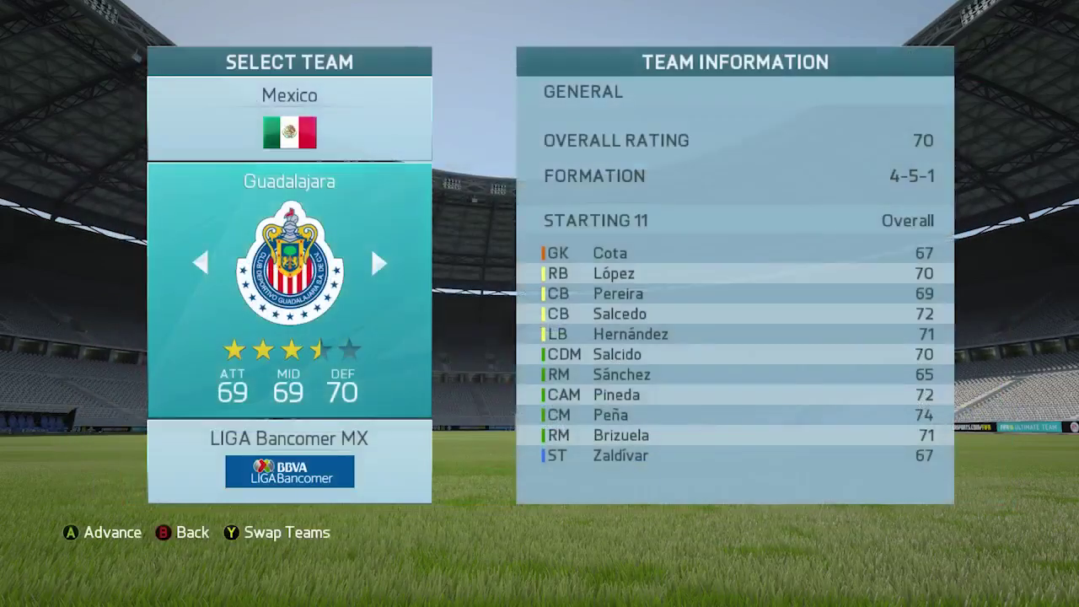
- Keep Guadalajara as the career team and choose to create a custom Pro
key("Return")
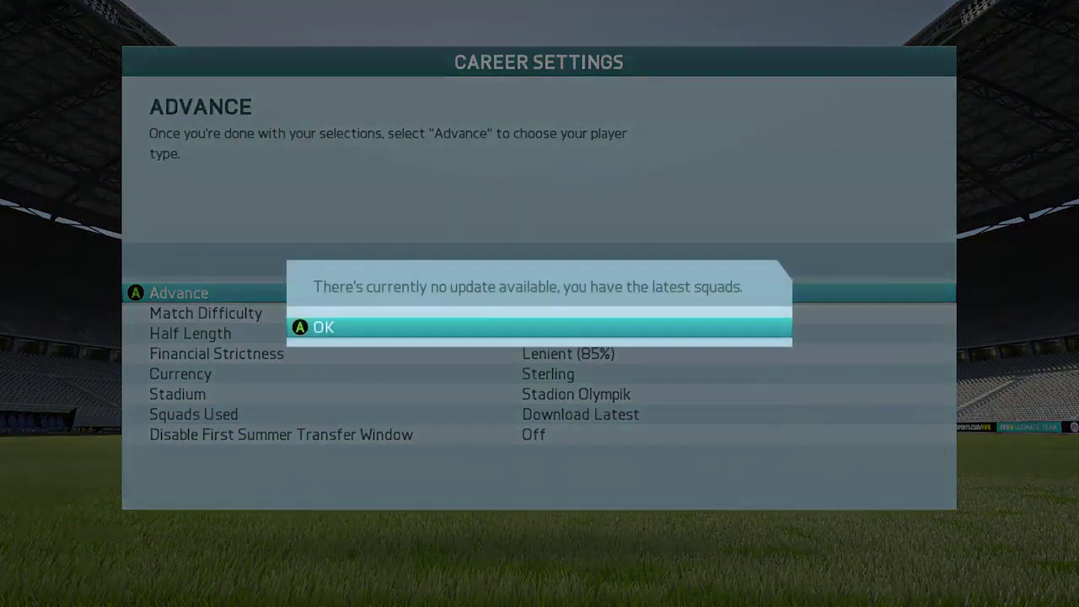
key("Return")
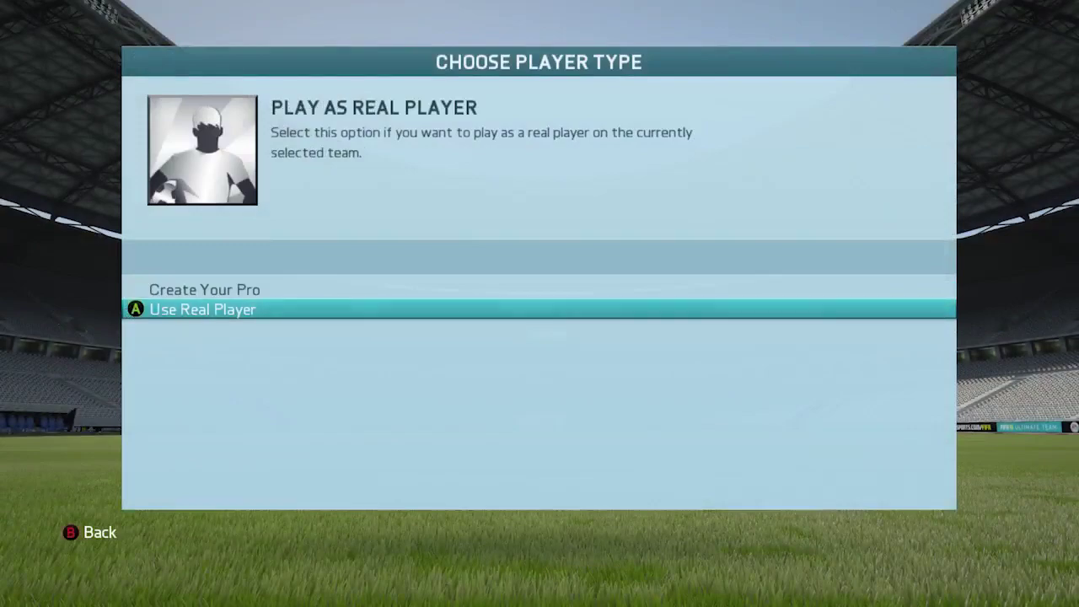
key("Return")
key("Escape")
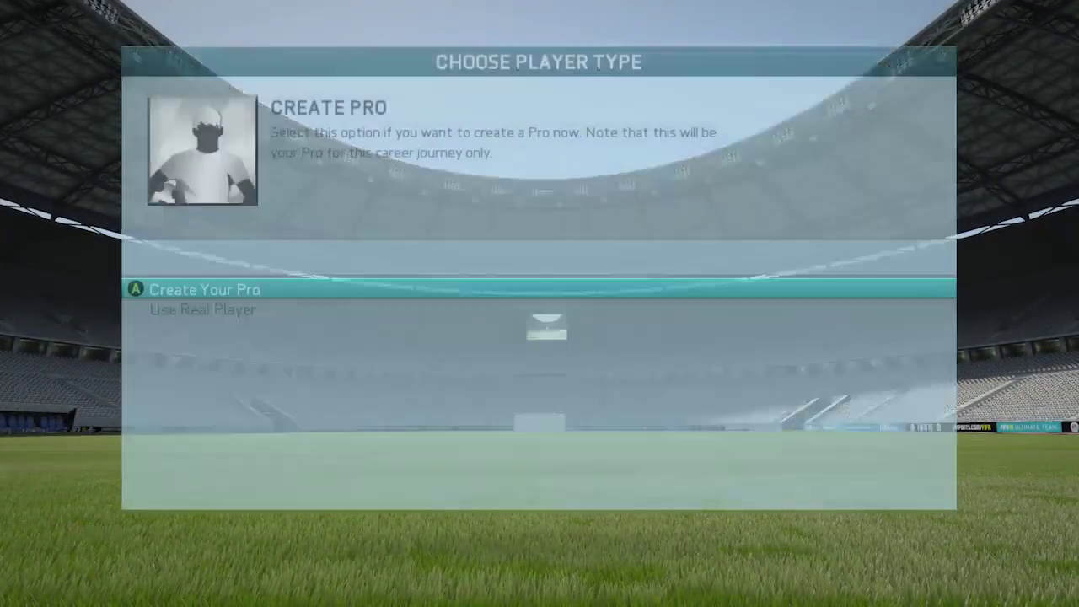
key("Return")
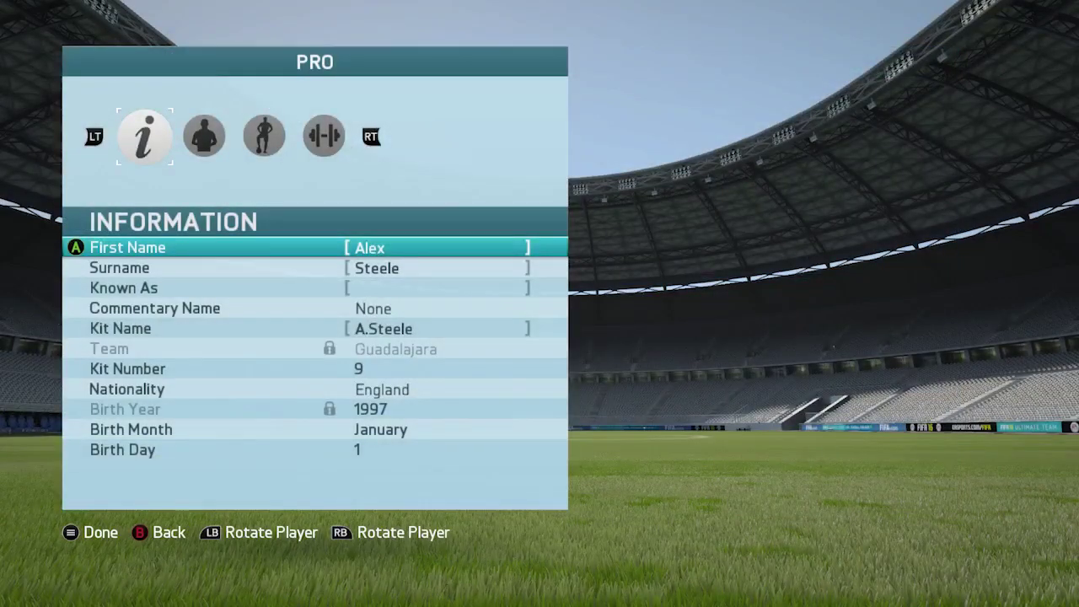
- Download and apply the Game Face from the Appearance settings, dismissing the message
key("Right")
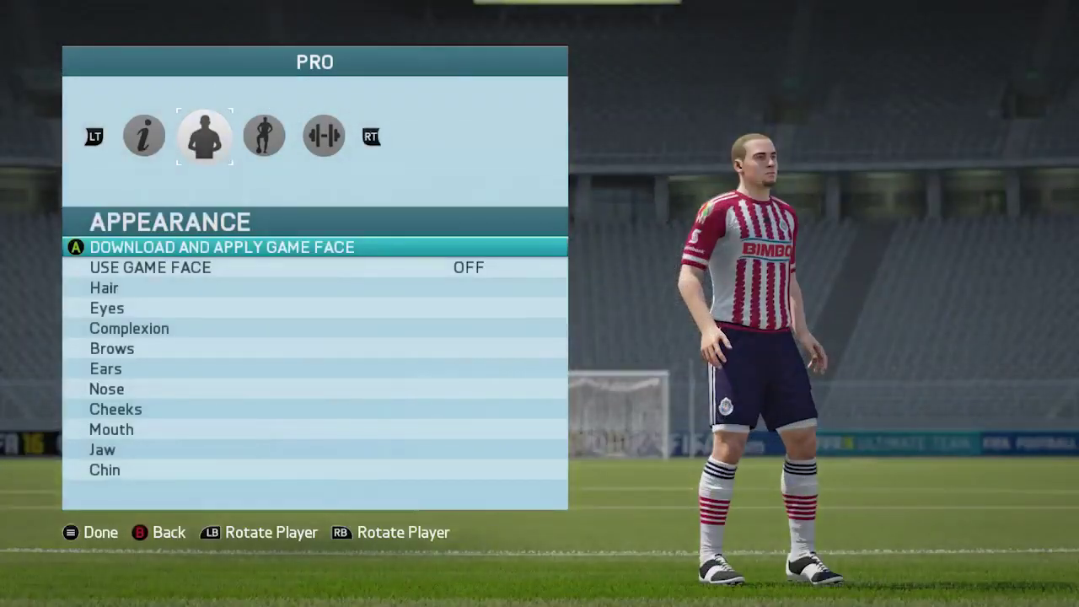
key("Down")
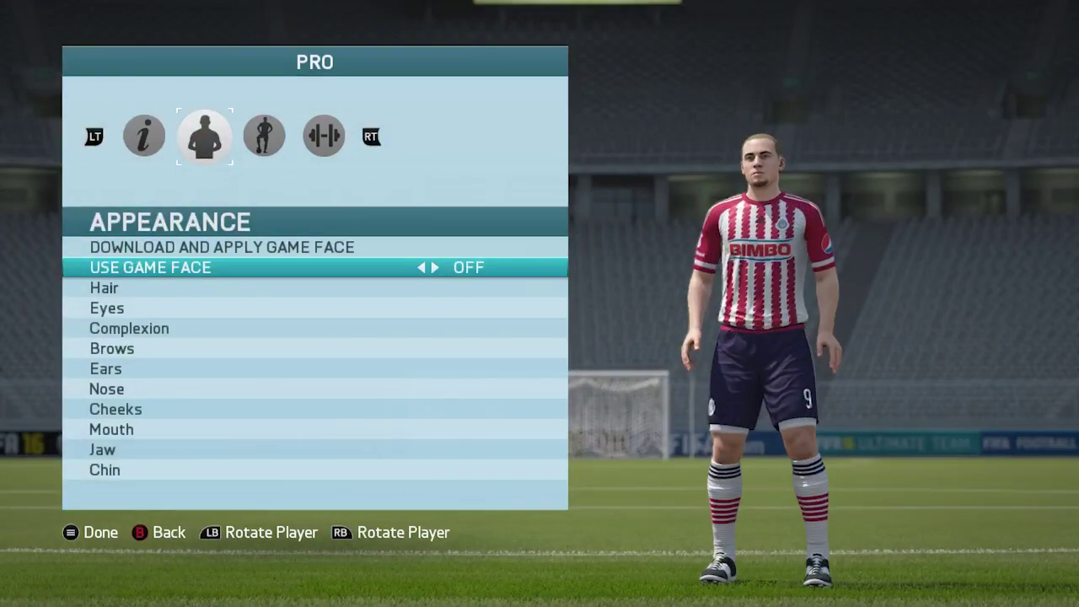
key("Up")
key("Return")
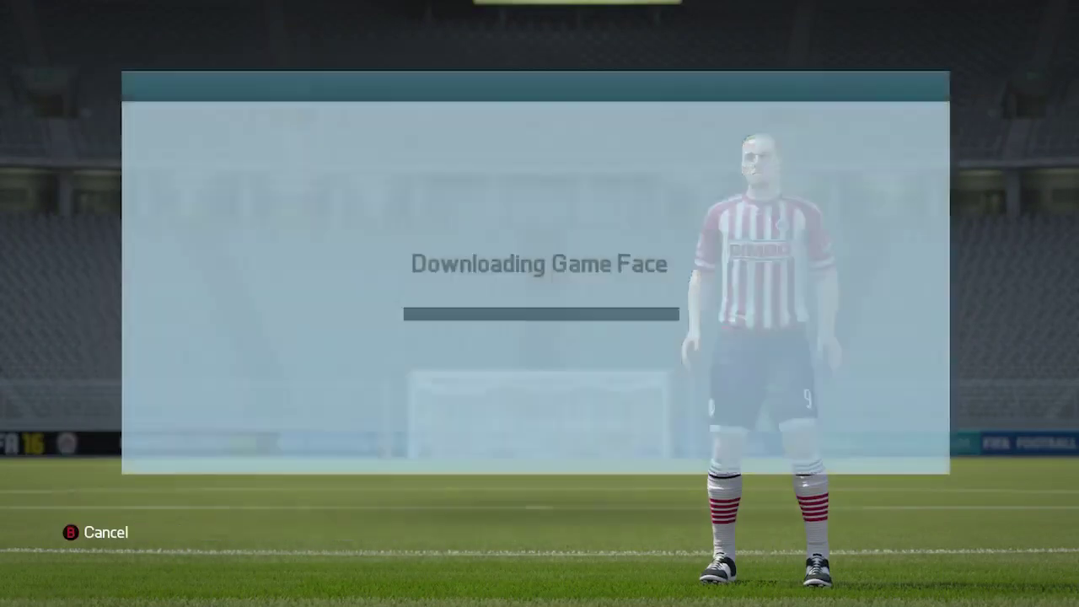
key("Return")
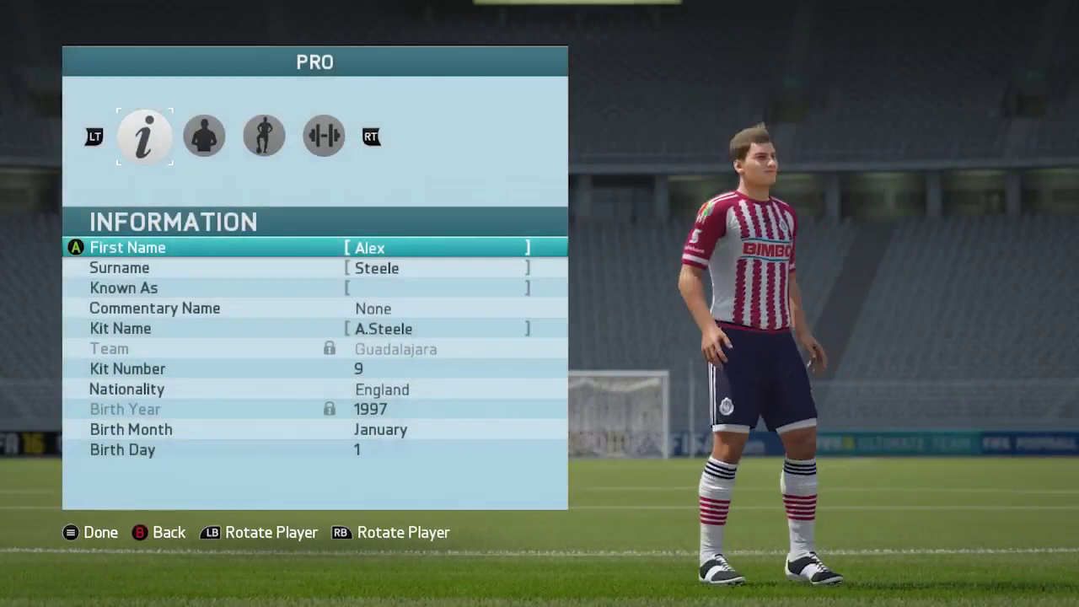
- Retry the Game Face download, then set Use Game Face to ON
key("e")
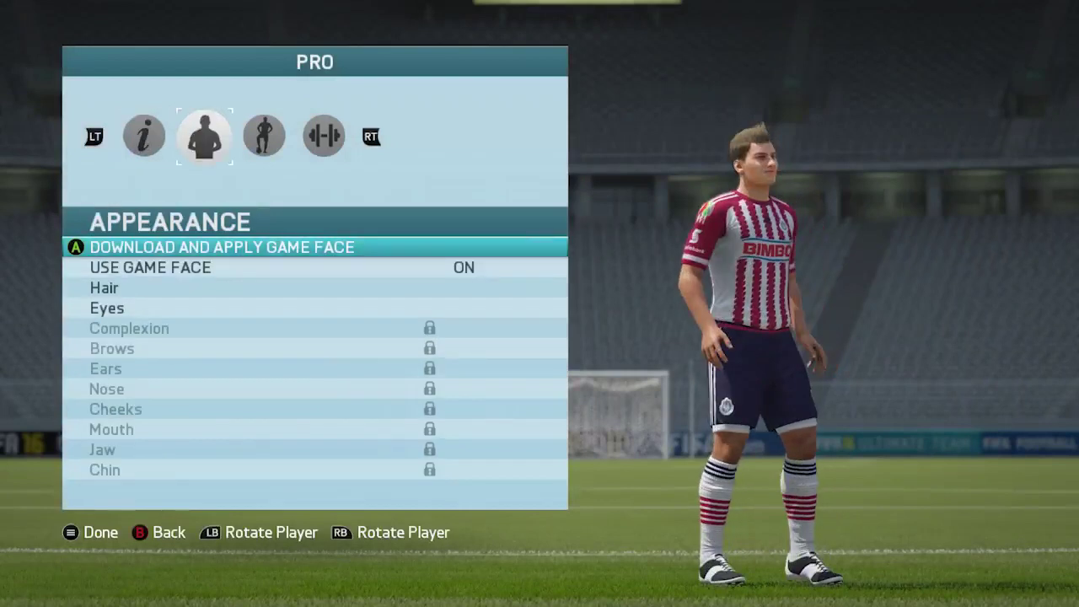
key("Down")
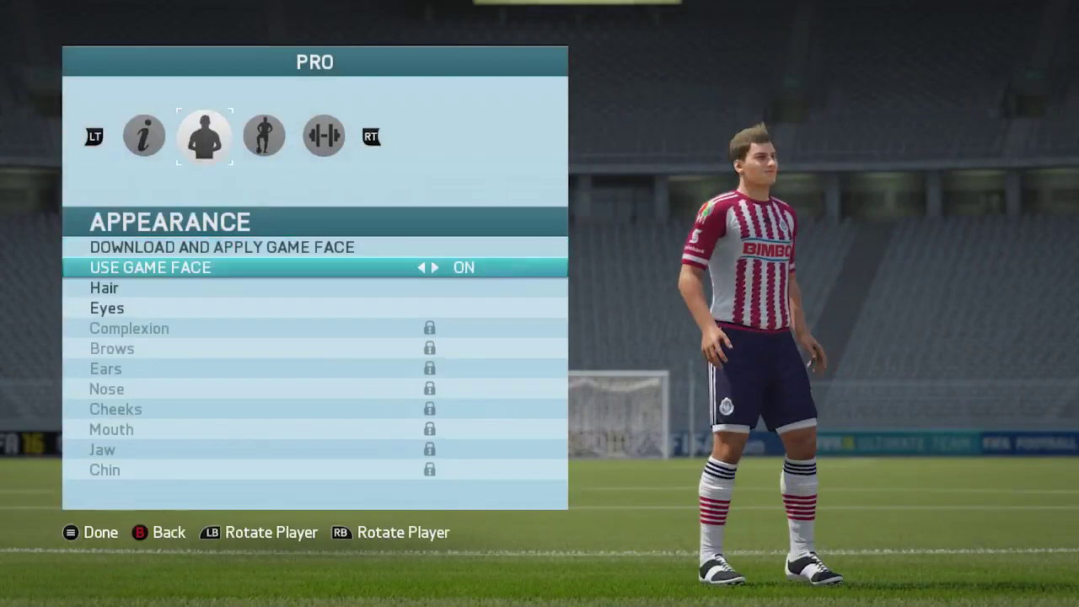
key("Right")
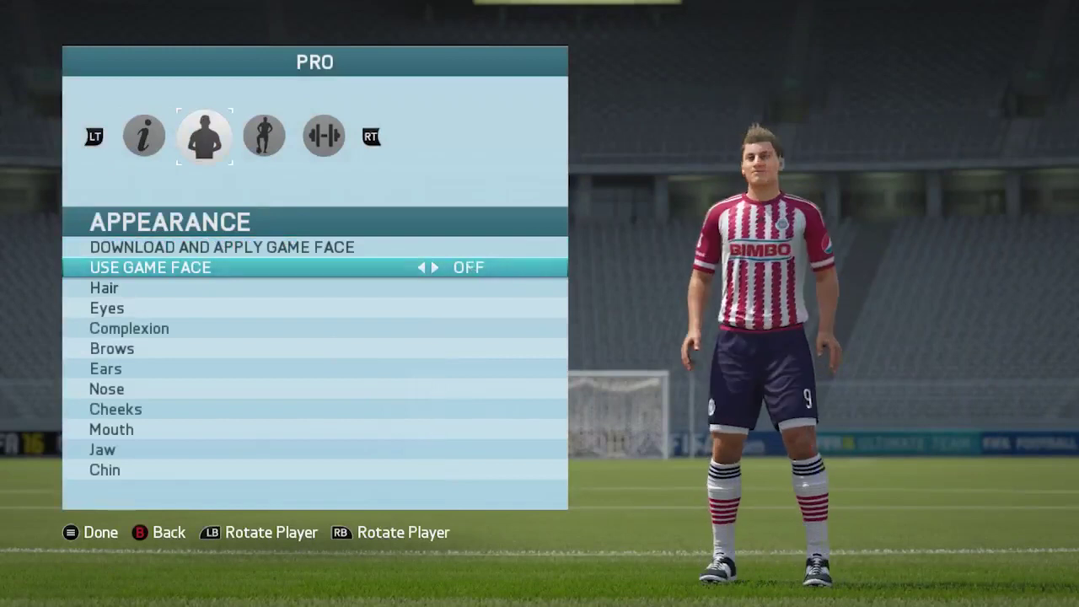
key("Up")
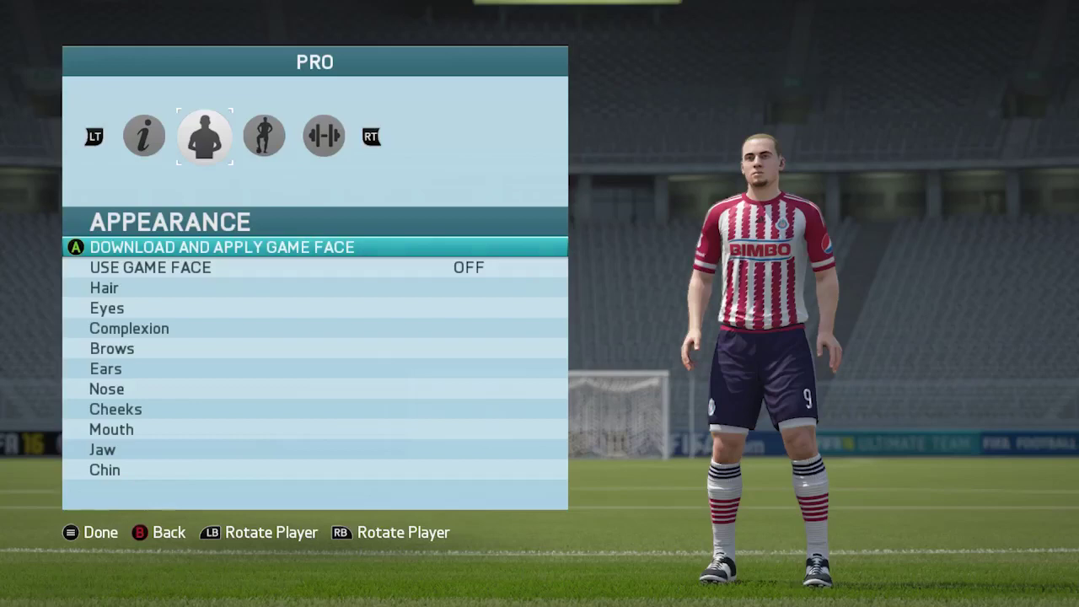
key("Return")
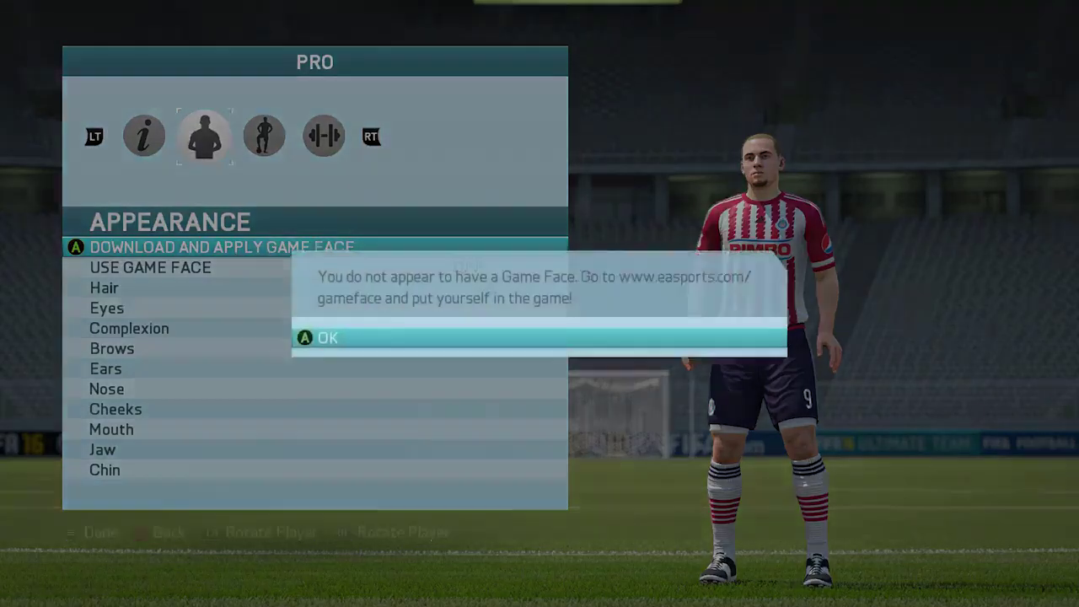
key("Return")
key("Down")
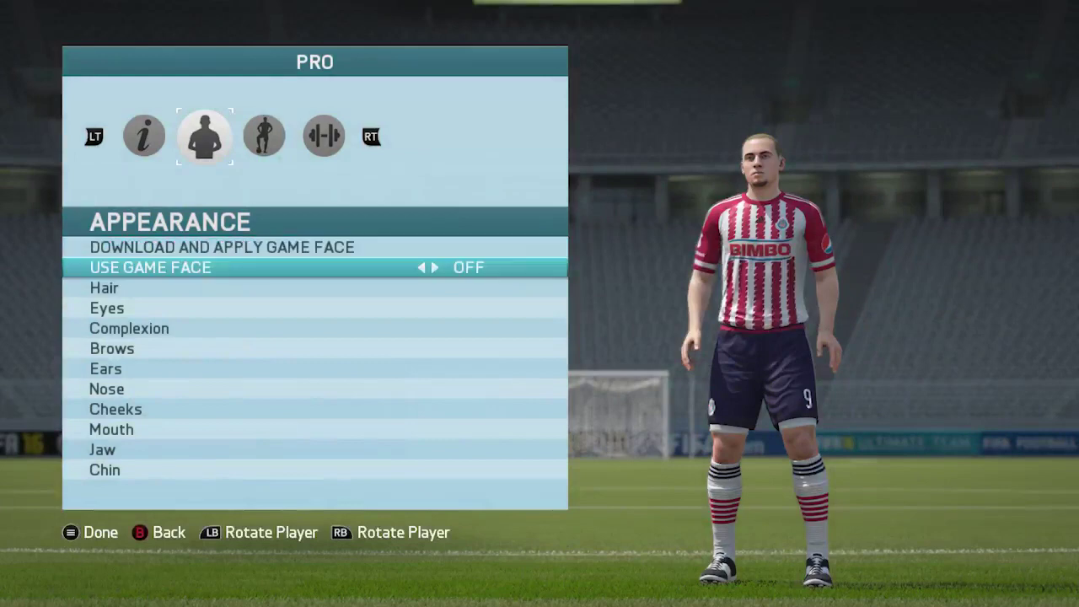
key("Right")
key("Down")
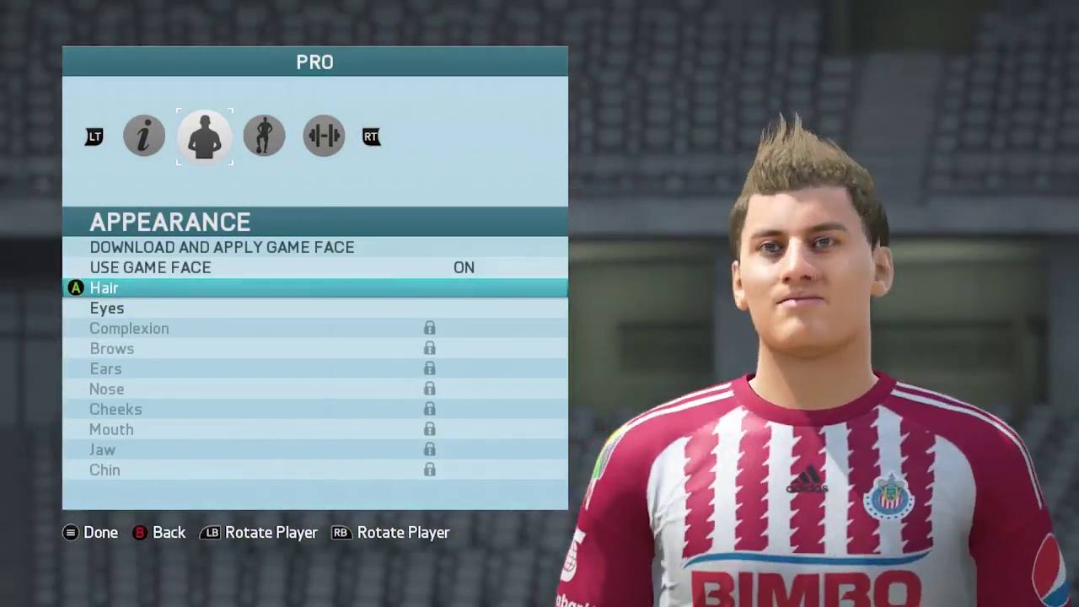
- Choose the Short length and the Ivy League hairstyle after previewing alternatives
key("Return")
key("Return")
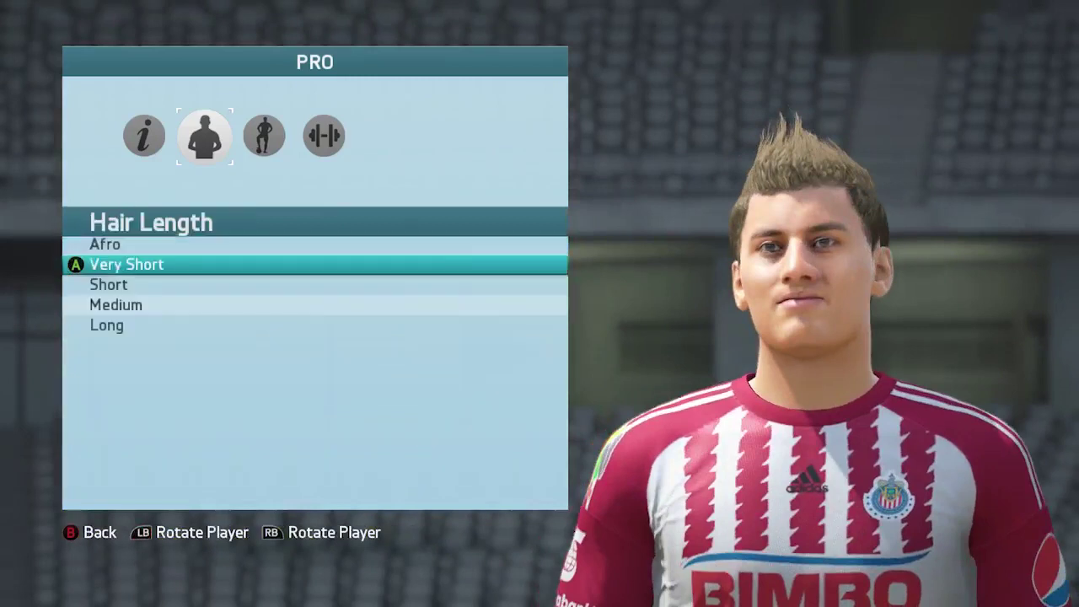
key("Down")
key("Return")
key("Up")
key("Up")
key("Up")
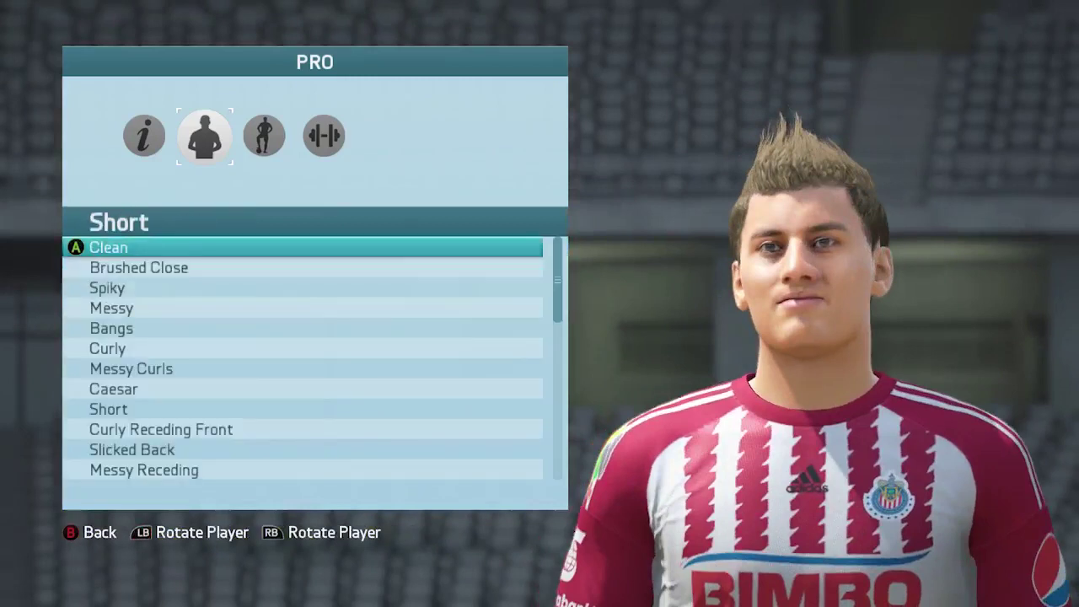
key("Up")
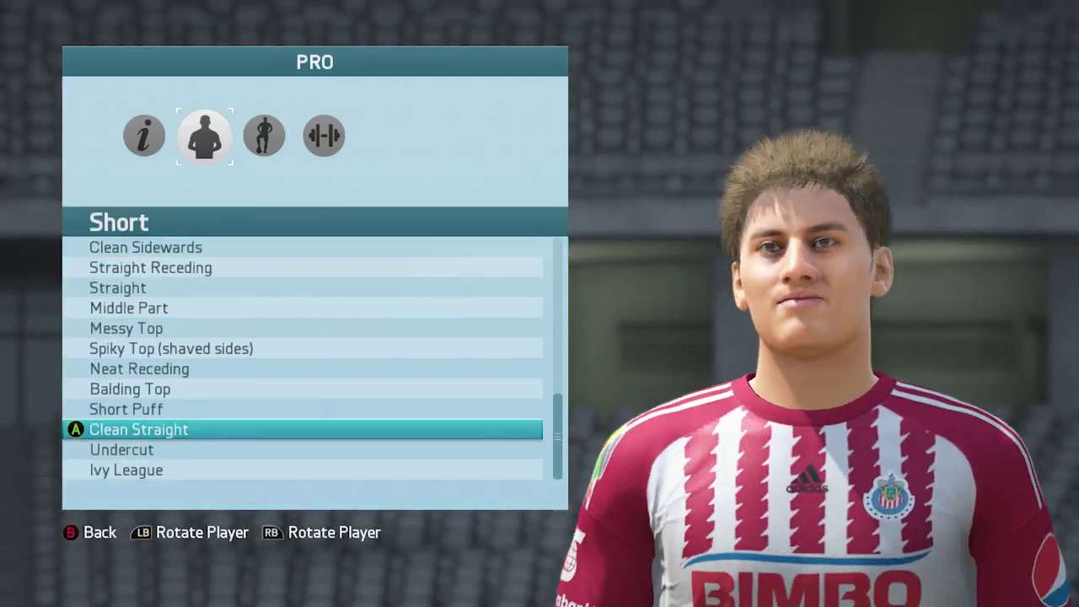
key("Up")
key("Up")
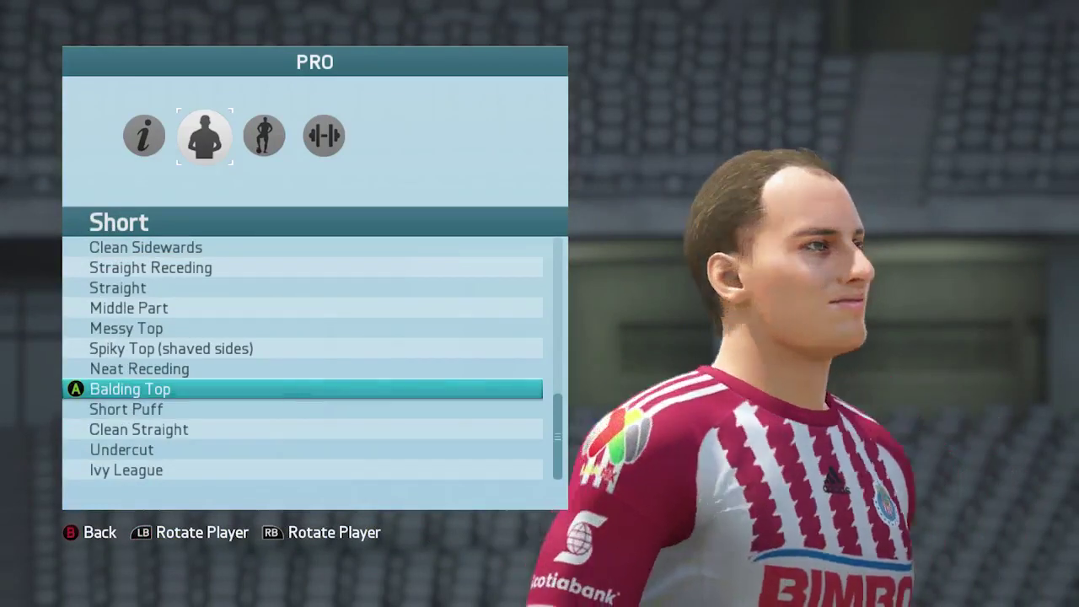
key("Down")
key("Down")
key("Down")
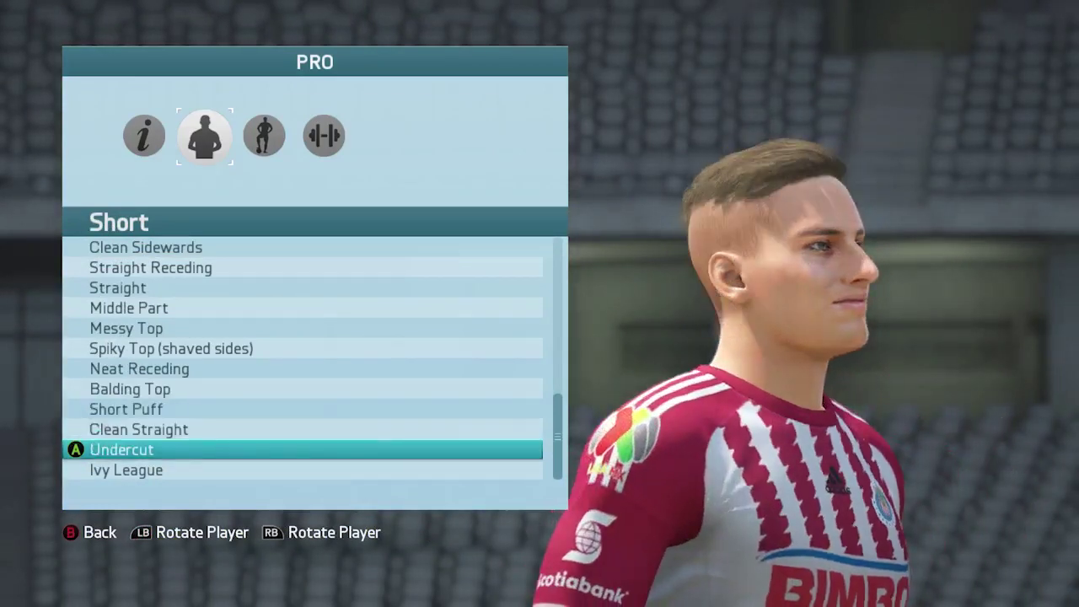
key("Down")
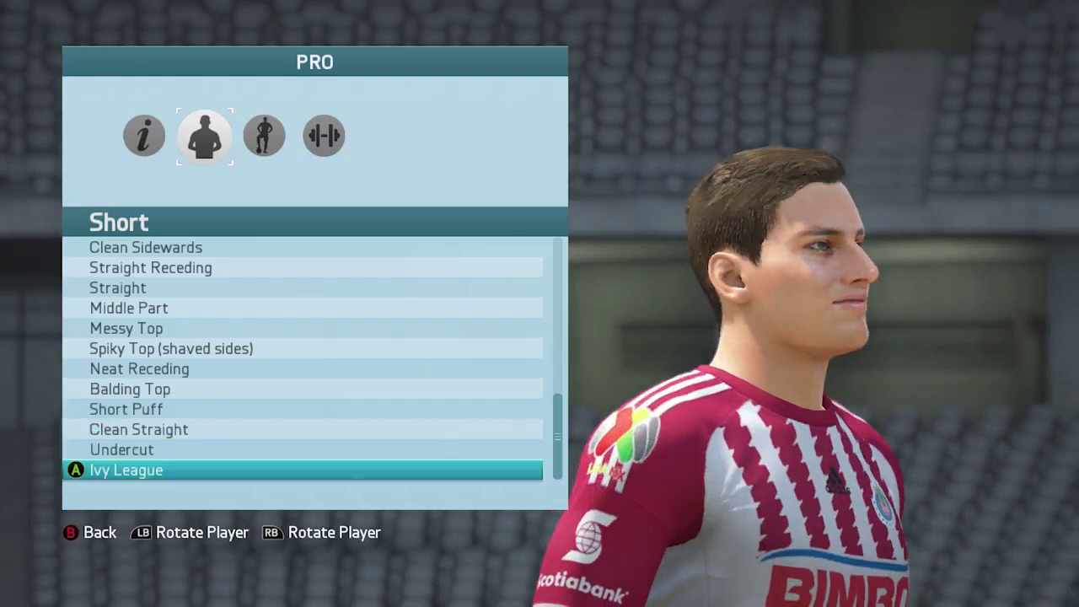
key("Return")
- Set the hair colour to the dark swatch
key("Down")
key("Return")
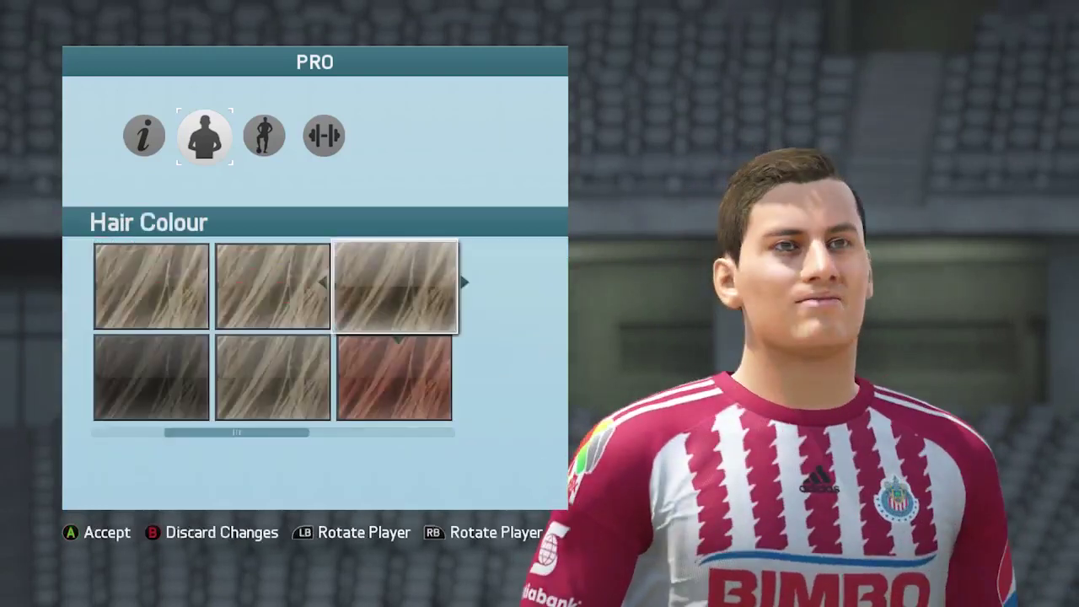
key("Left")
key("Down")
key("Left")
key("Return")
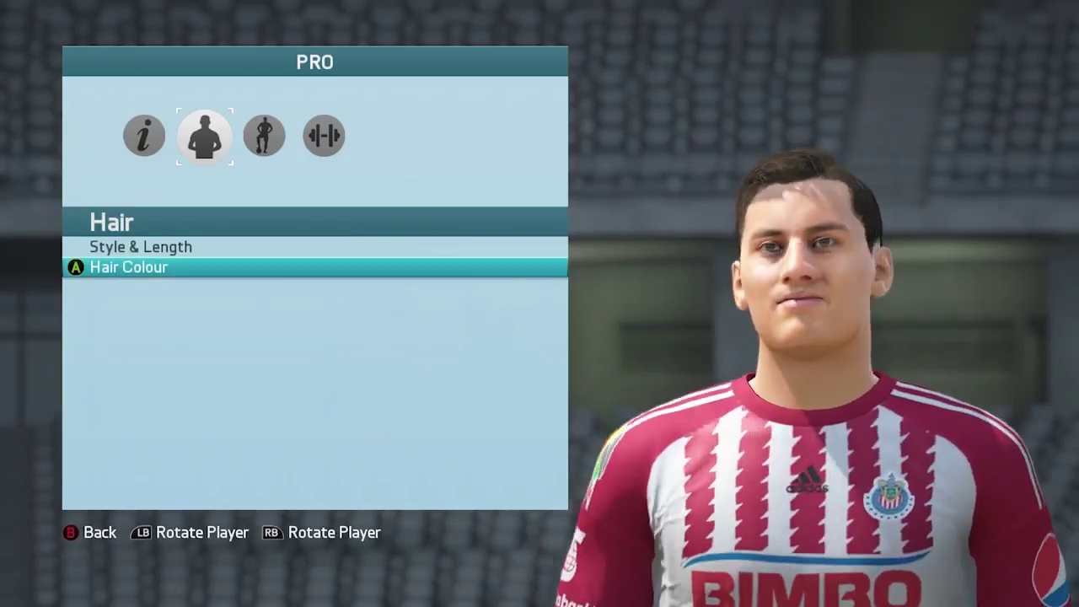
- Return to the appearance list and reopen the Hair options to review
key("Escape")
key("Down")
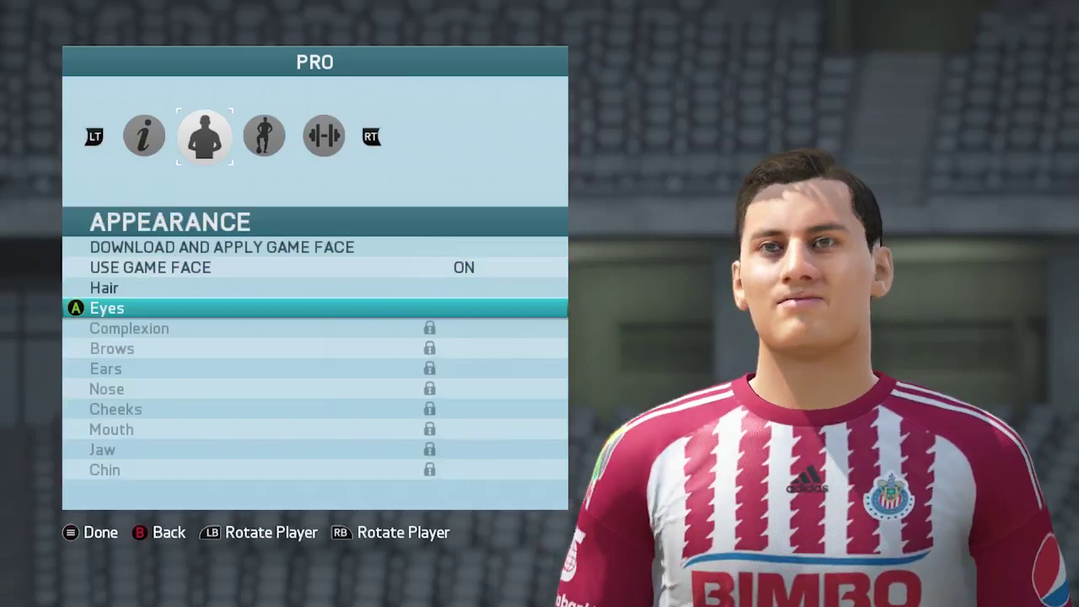
key("Up")
key("Up")
key("Down")
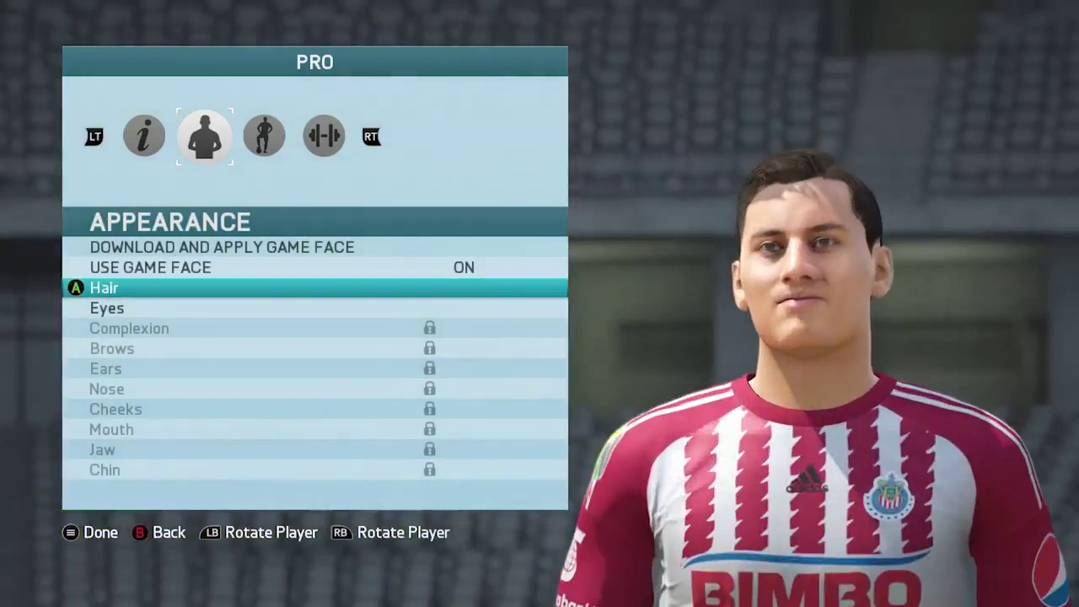
key("Return")
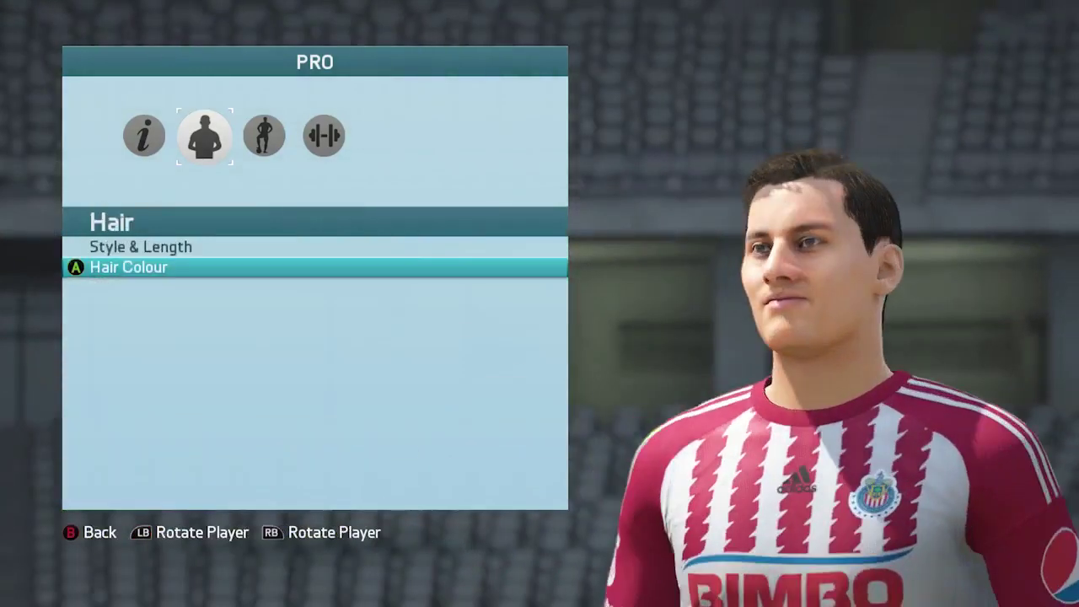